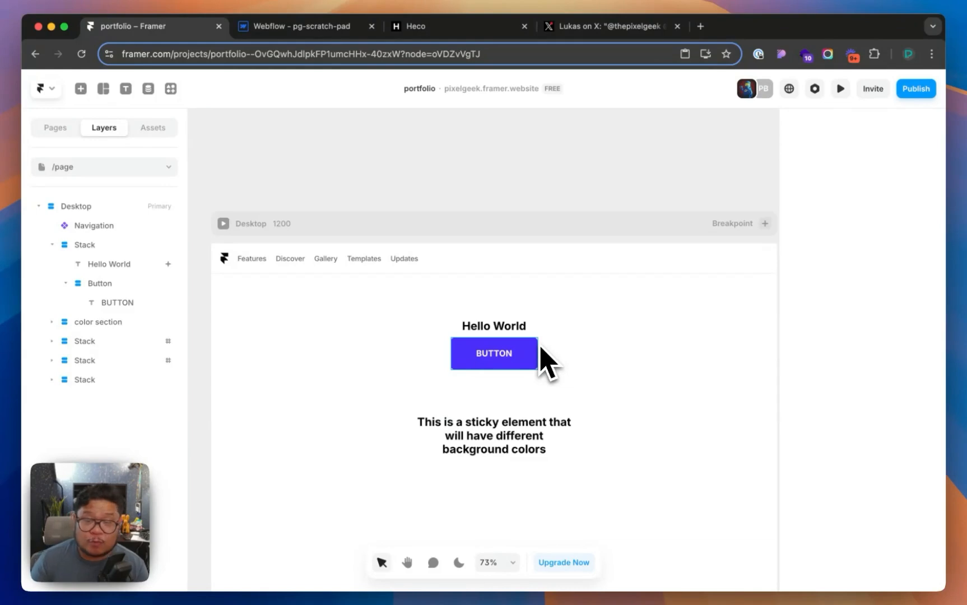
Turn the blue button below the Hello World heading into a new component named Button
click(537, 359)
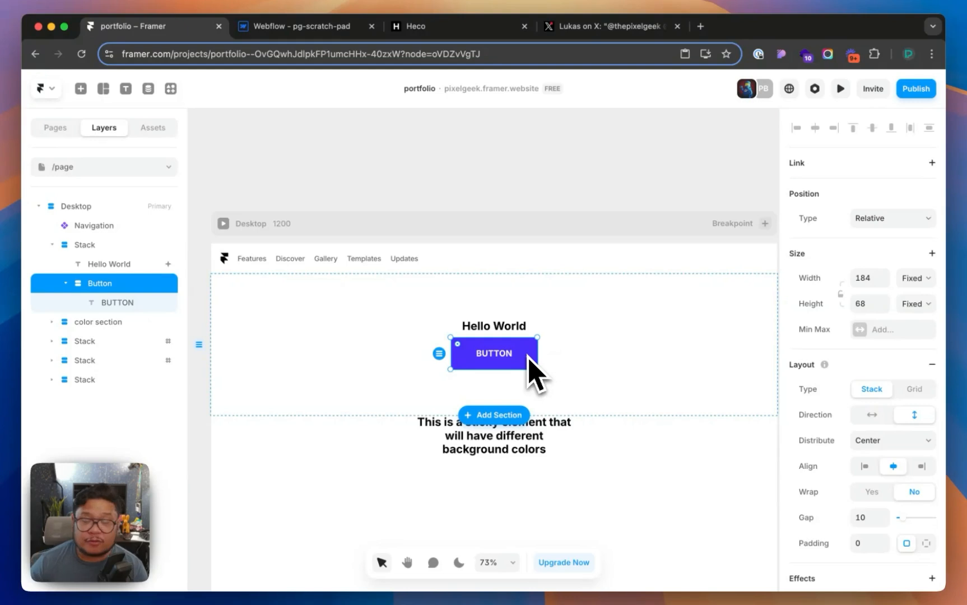
right_click(529, 358)
click(571, 113)
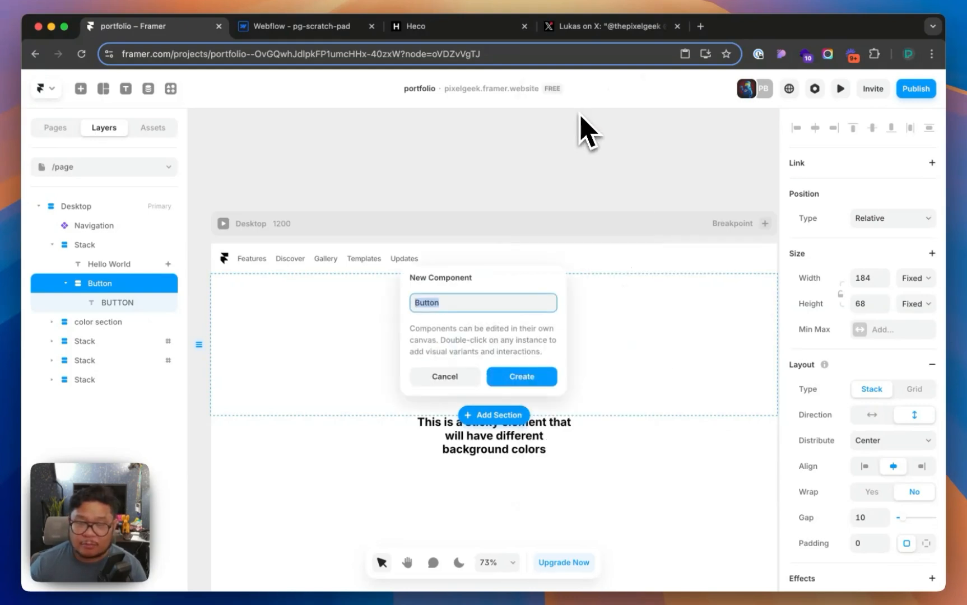
click(549, 376)
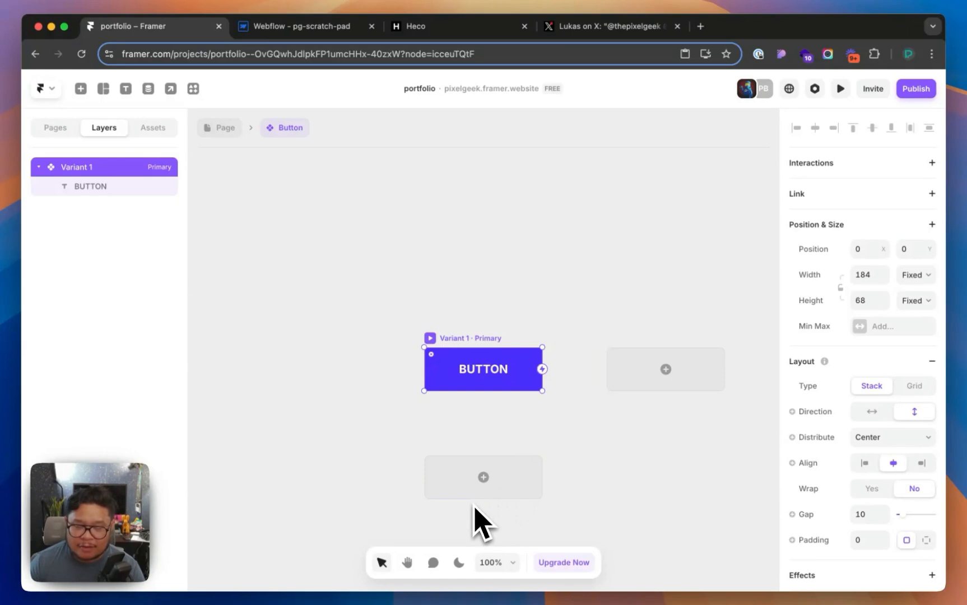
Add a Hover state variant to the button component's primary variant
key(shift+1)
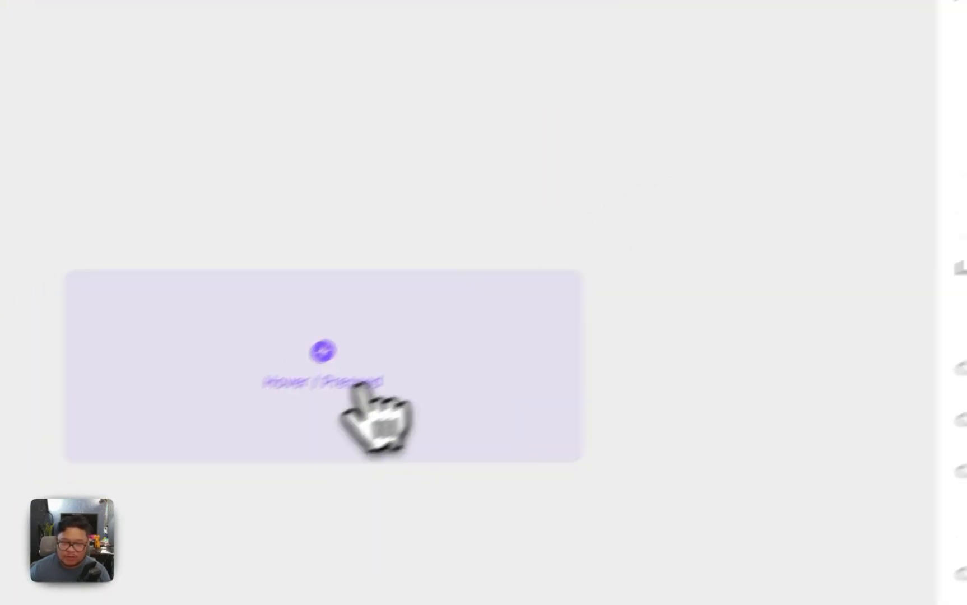
click(491, 268)
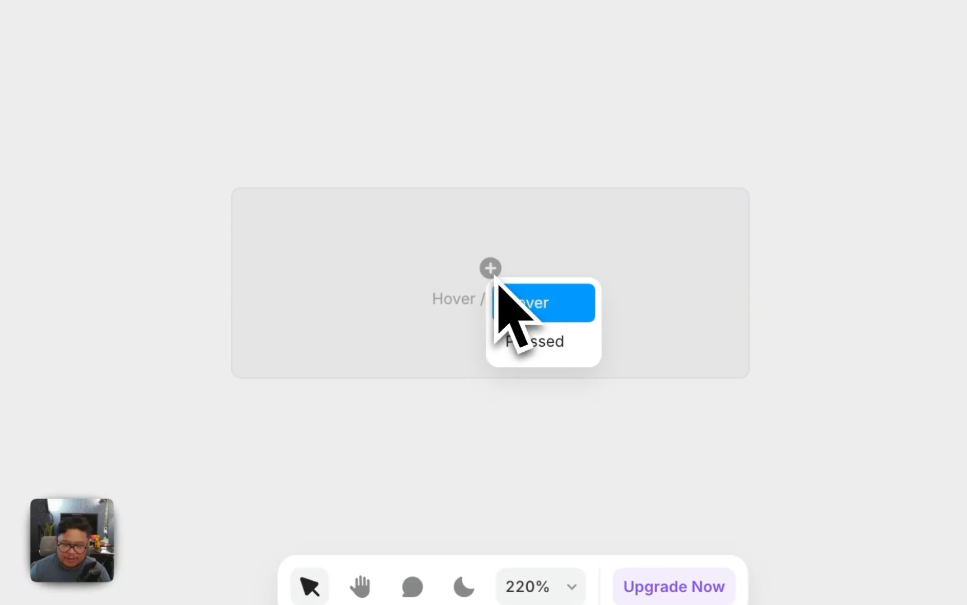
click(540, 317)
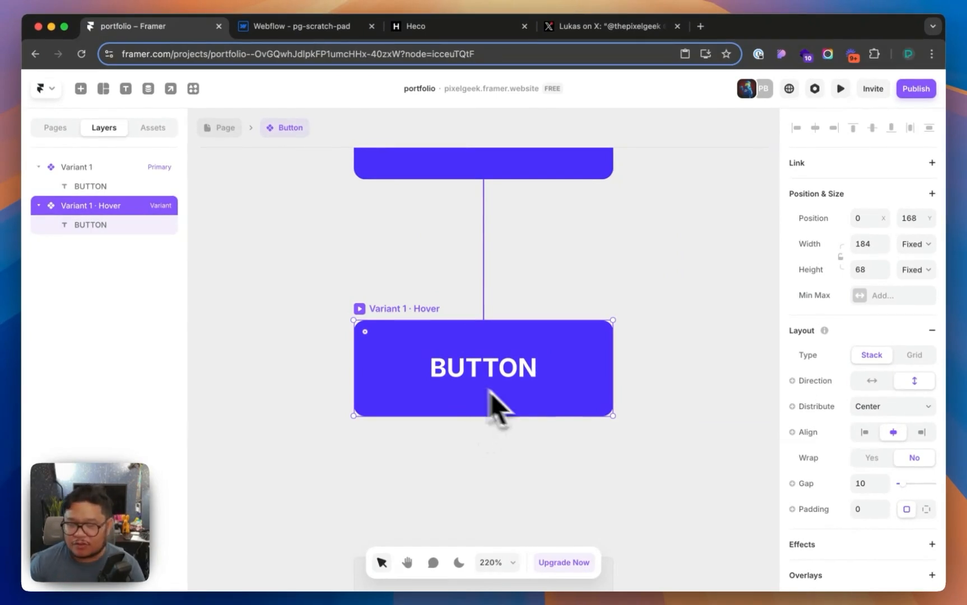
Set the Hover variant's fill to the dark navy #080040 and check the hover effect in a preview of the component
scroll(895, 509, down, 4)
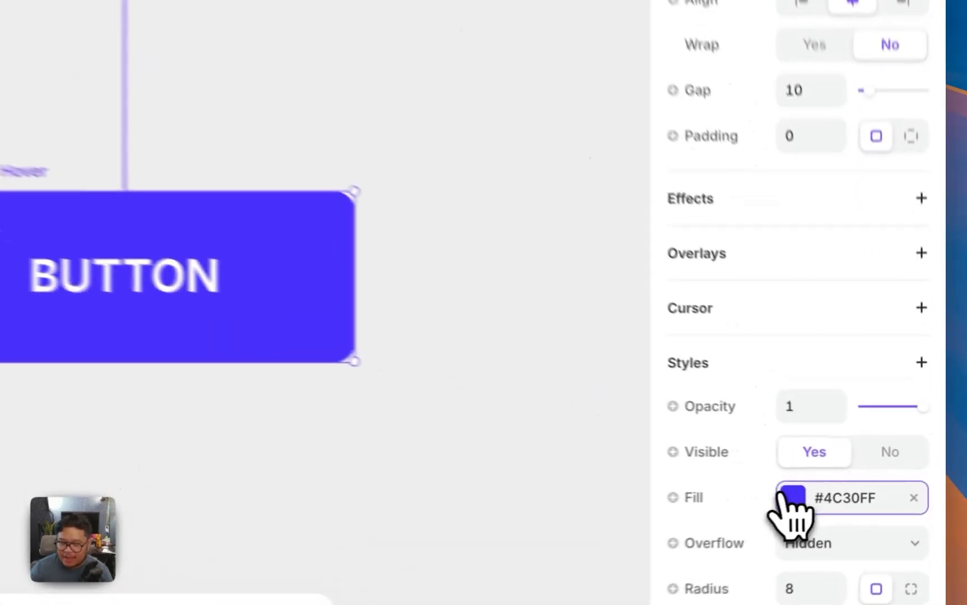
click(859, 491)
drag(521, 192, 574, 308)
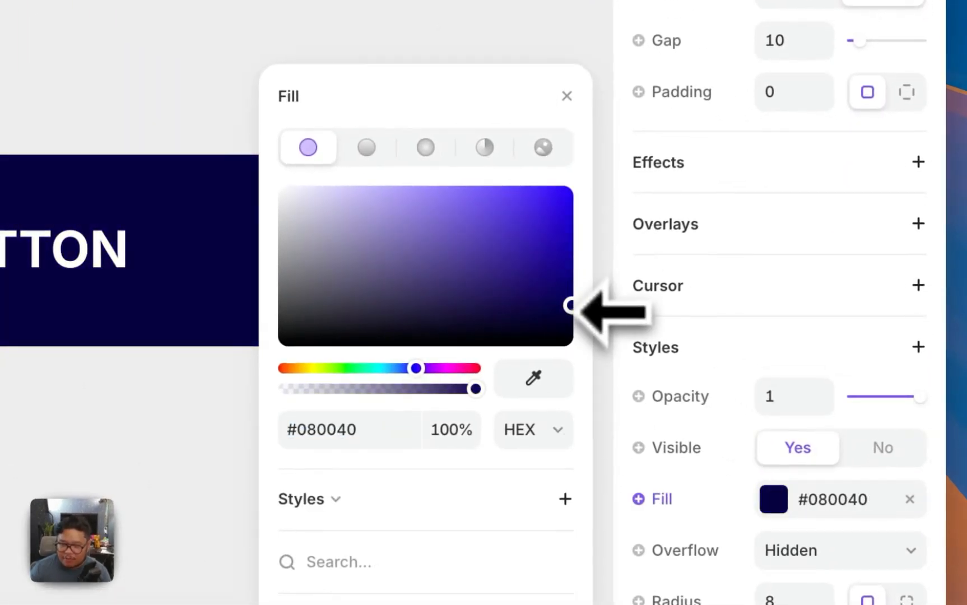
click(504, 25)
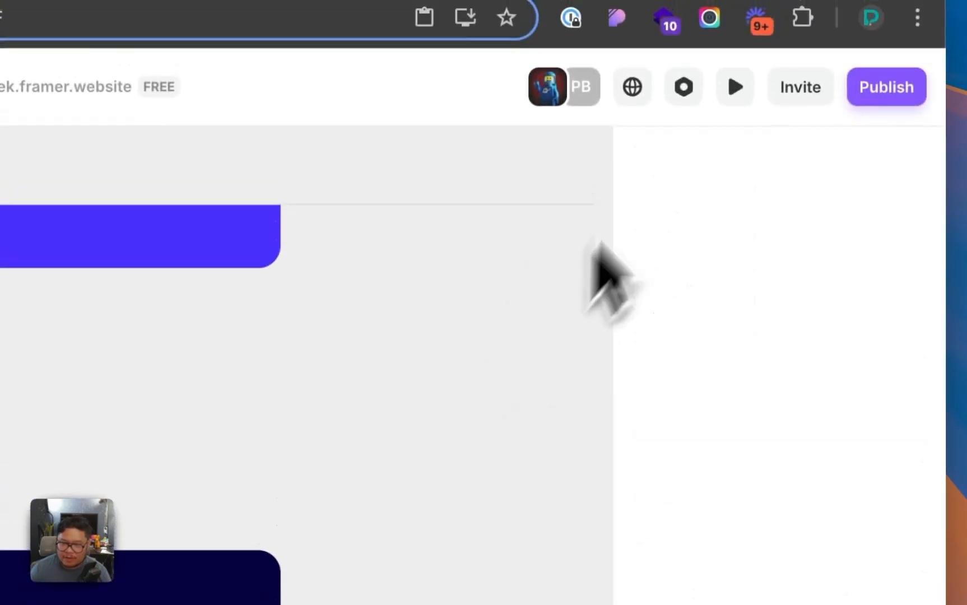
click(736, 89)
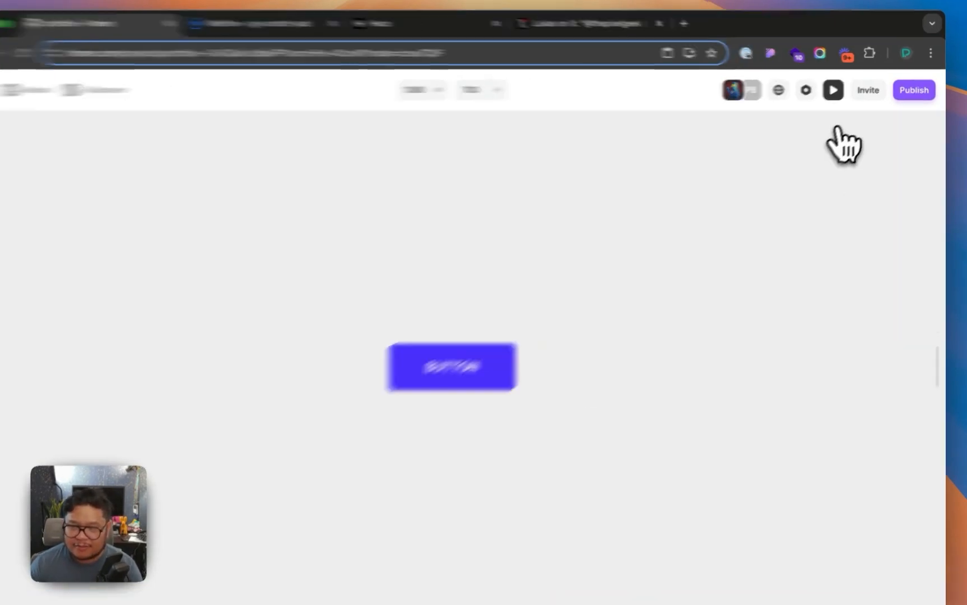
click(833, 90)
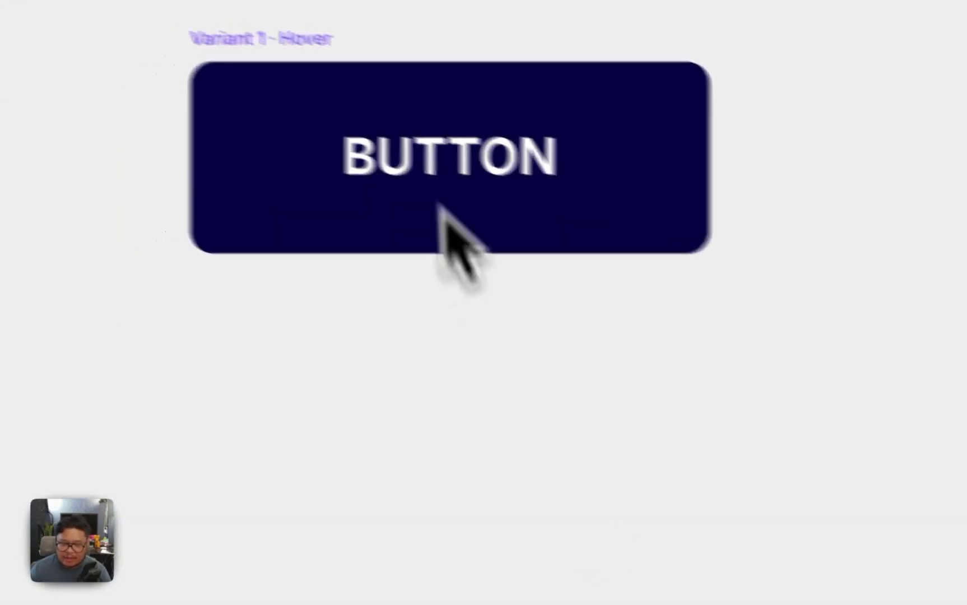
Add a Pressed state variant beneath the button component's Hover variant
click(454, 100)
scroll(662, 517, down, 5)
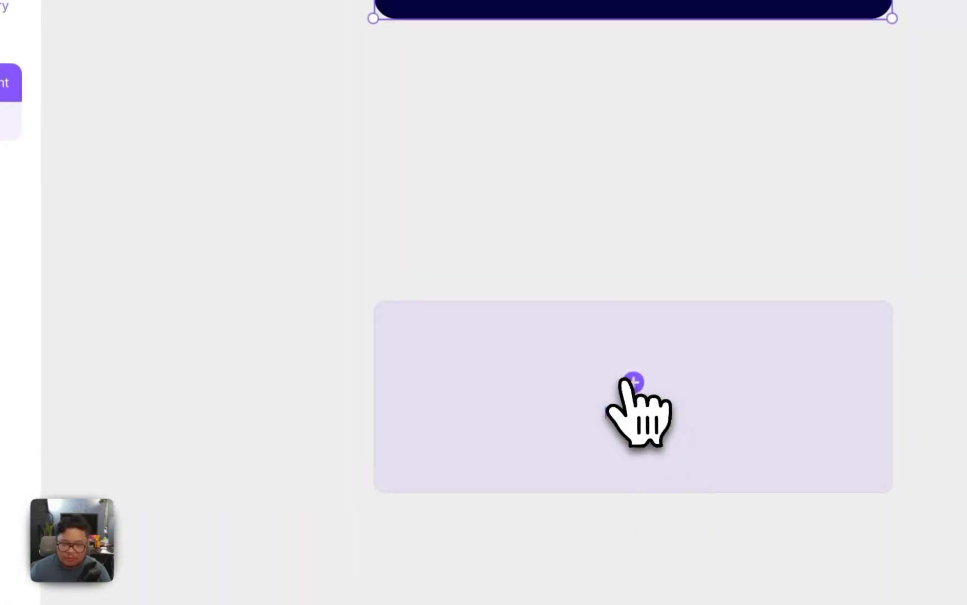
click(639, 404)
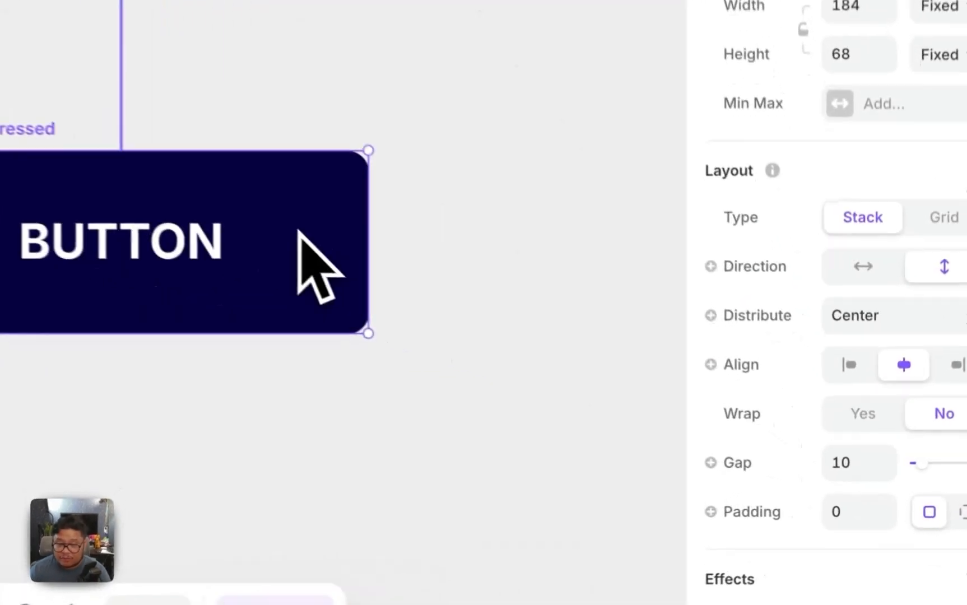
Change the Pressed variant's fill to a dark grey and try the button in the preview
scroll(869, 522, down, 10)
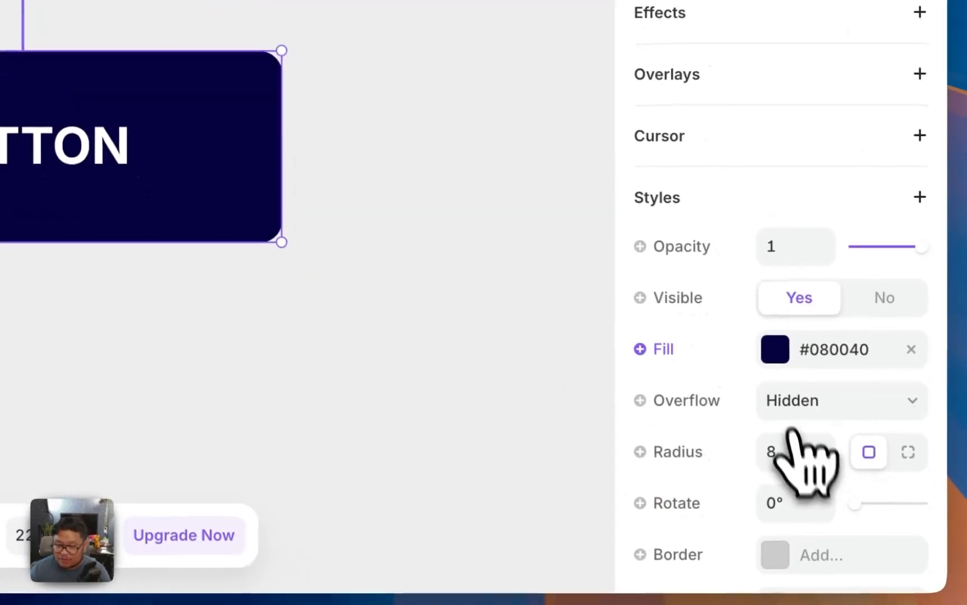
click(774, 349)
drag(569, 200, 231, 196)
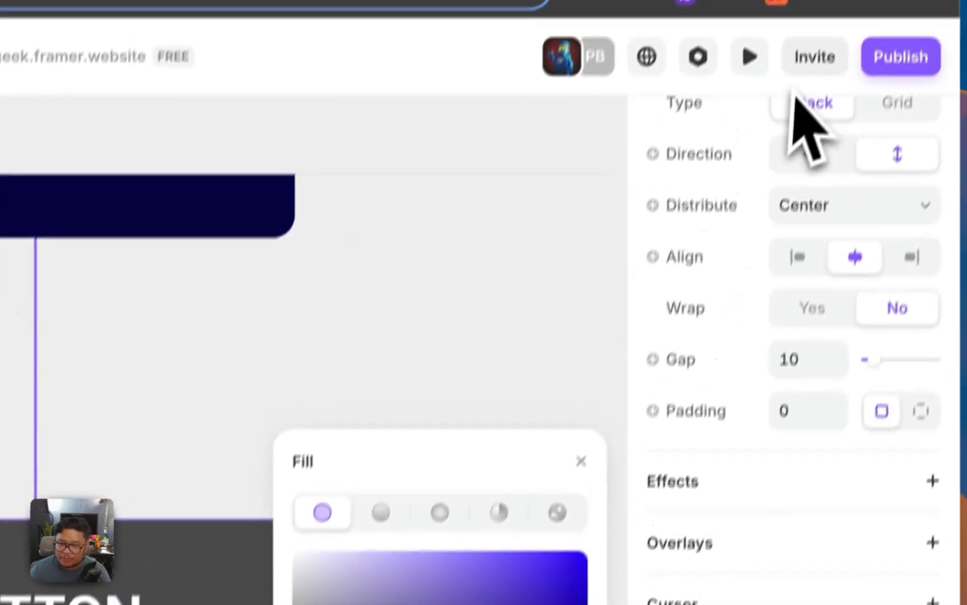
click(664, 7)
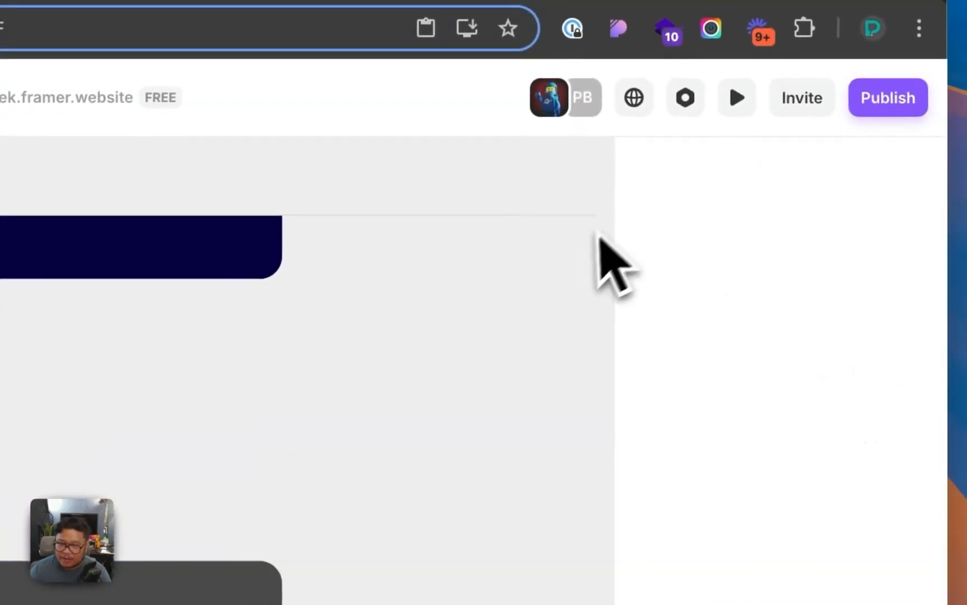
click(722, 111)
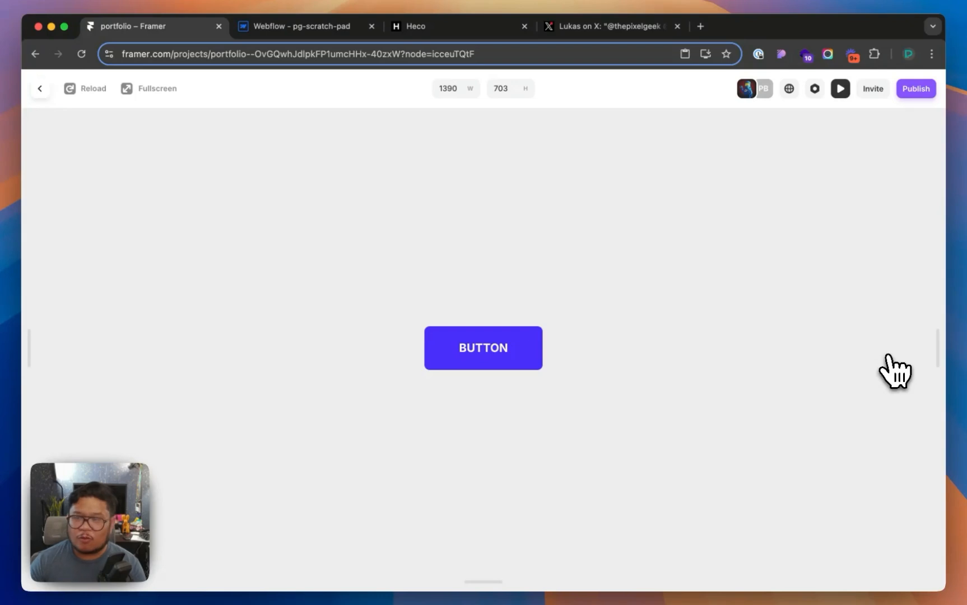
click(840, 89)
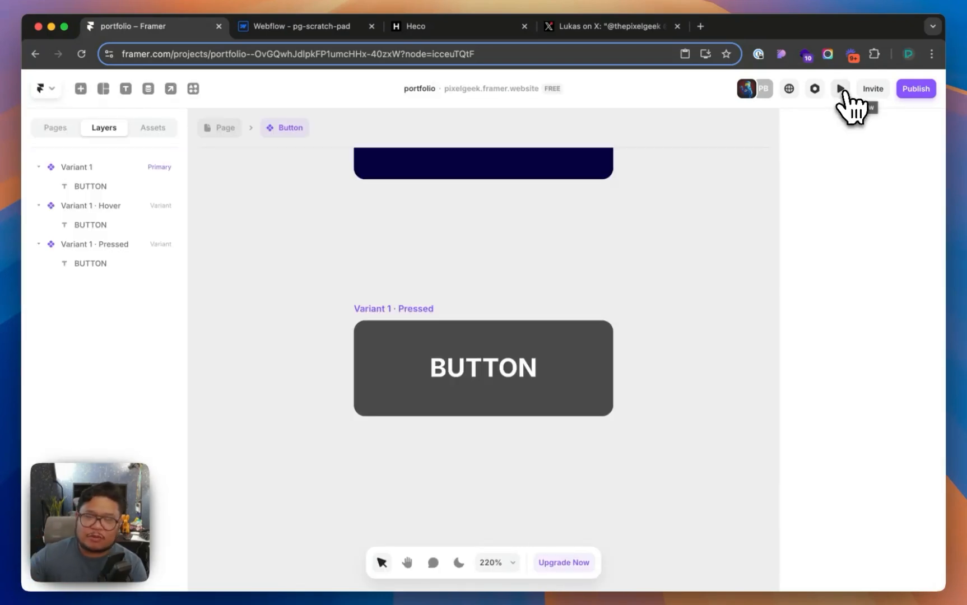
Append an arrow (->) after the word BUTTON in the Hover variant's label and check the component in the preview
scroll(703, 296, up, 5)
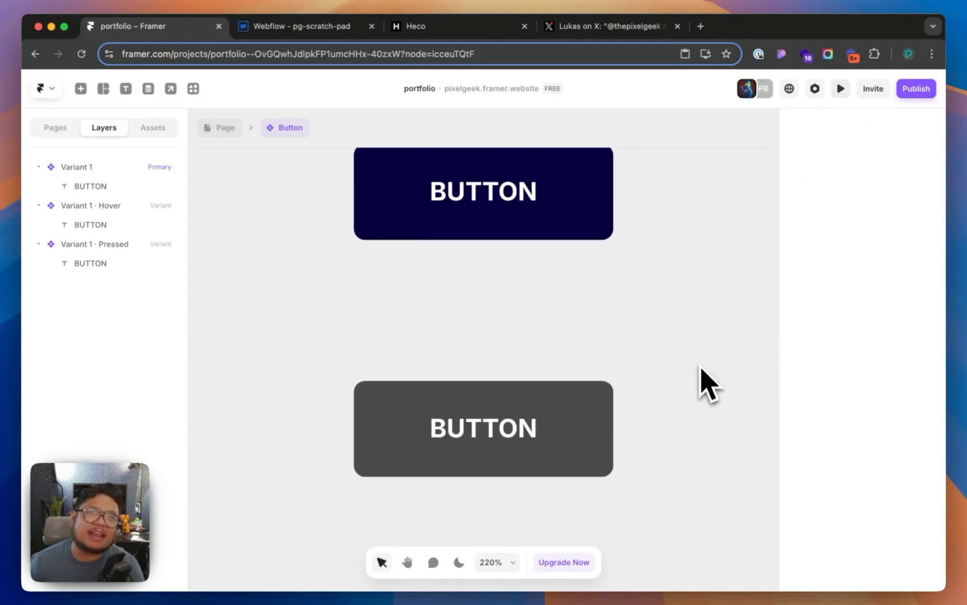
scroll(703, 400, up, 5)
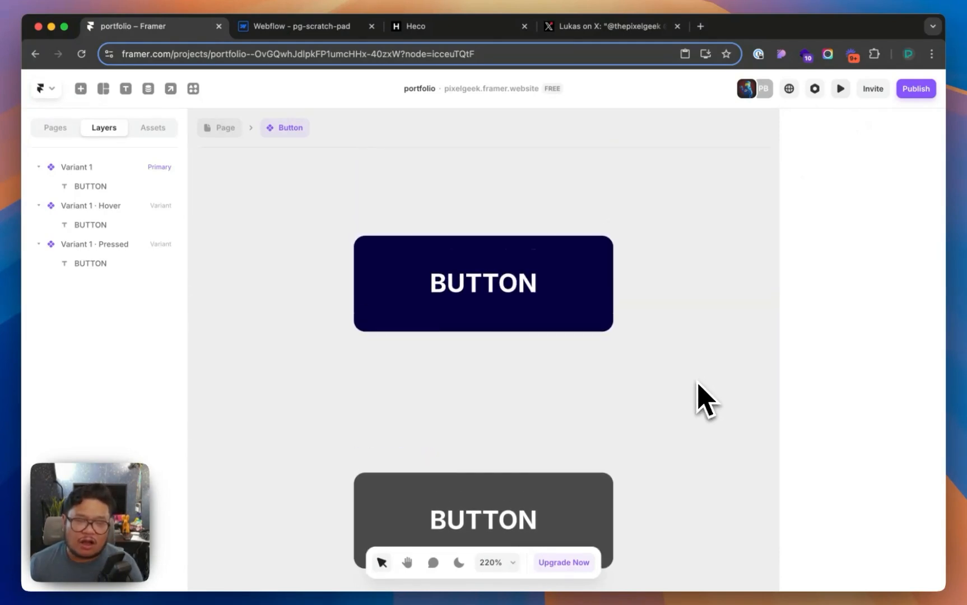
scroll(699, 384, up, 2)
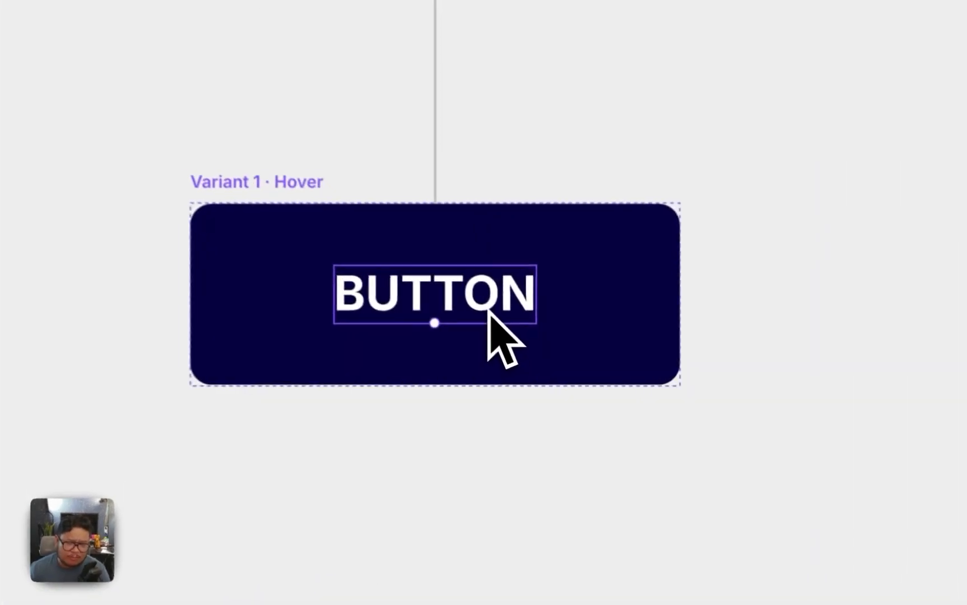
double_click(488, 311)
key(Right)
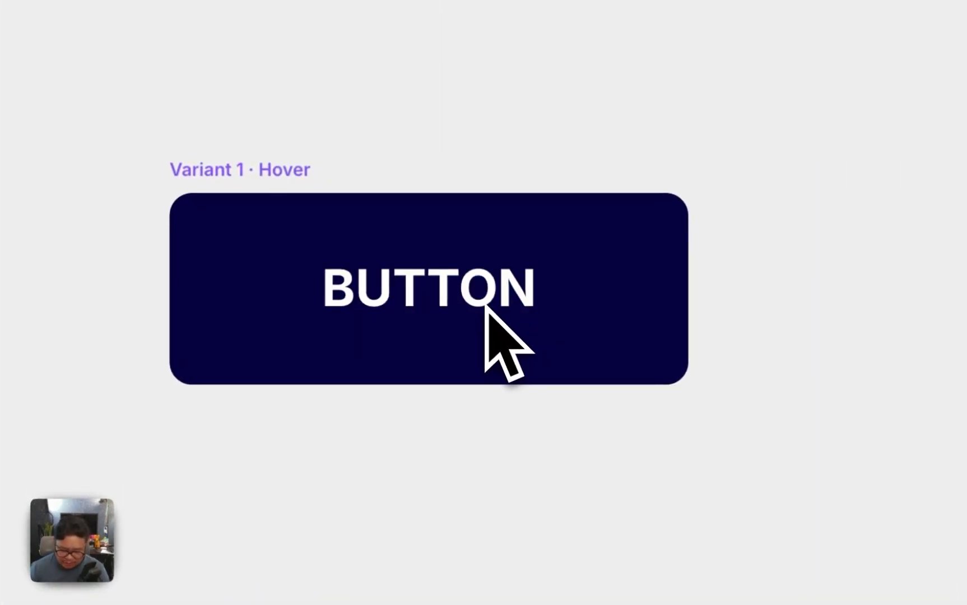
text(->)
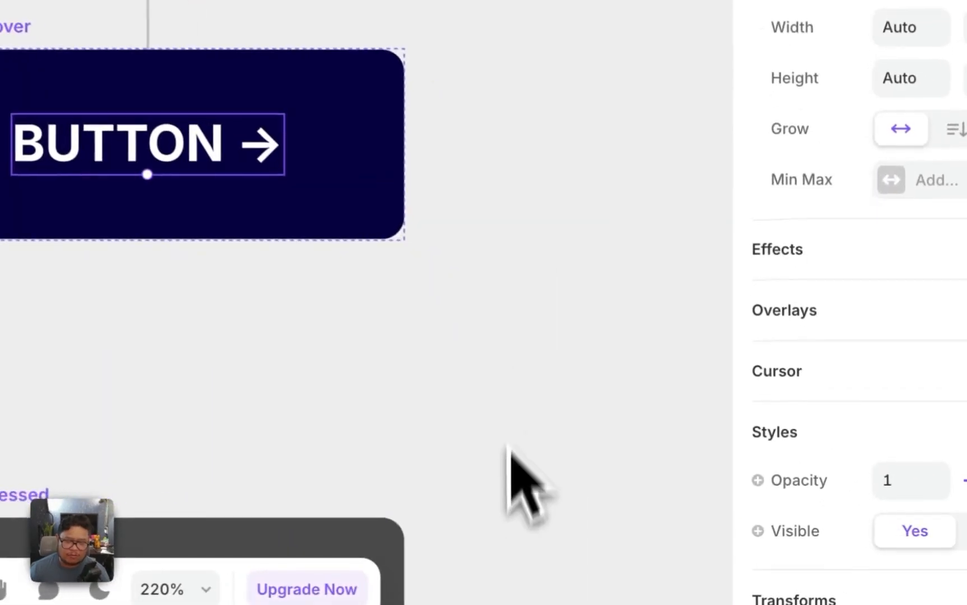
scroll(666, 499, down, 3)
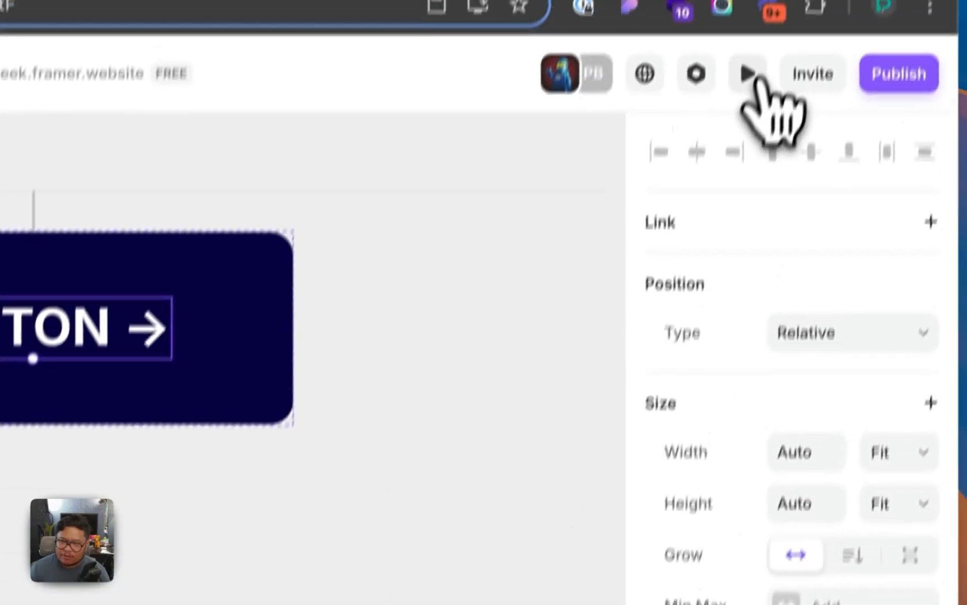
click(749, 73)
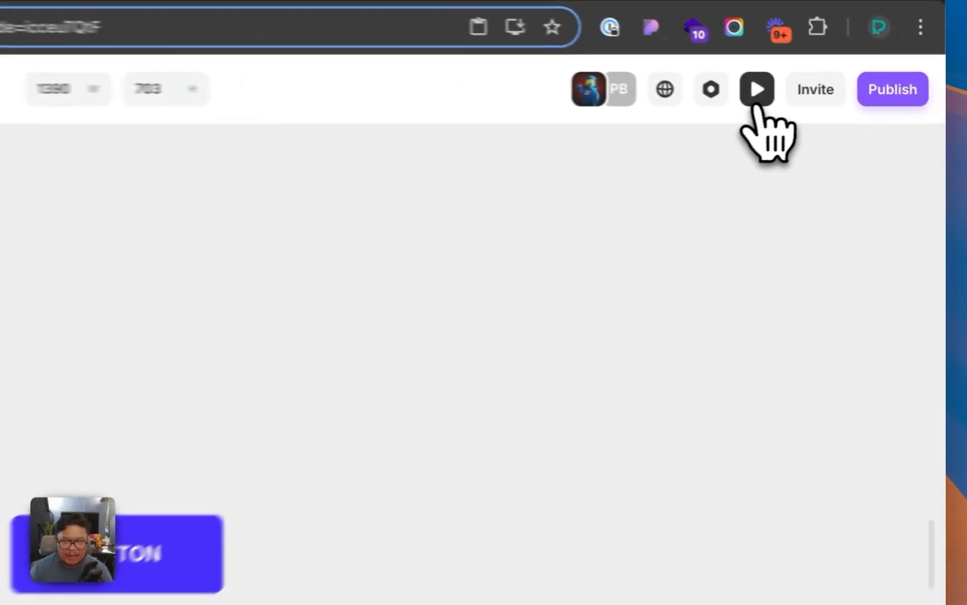
click(840, 90)
Replace the Pressed variant's BUTTON label with a medium-skin-tone thumbs-up emoji
double_click(483, 456)
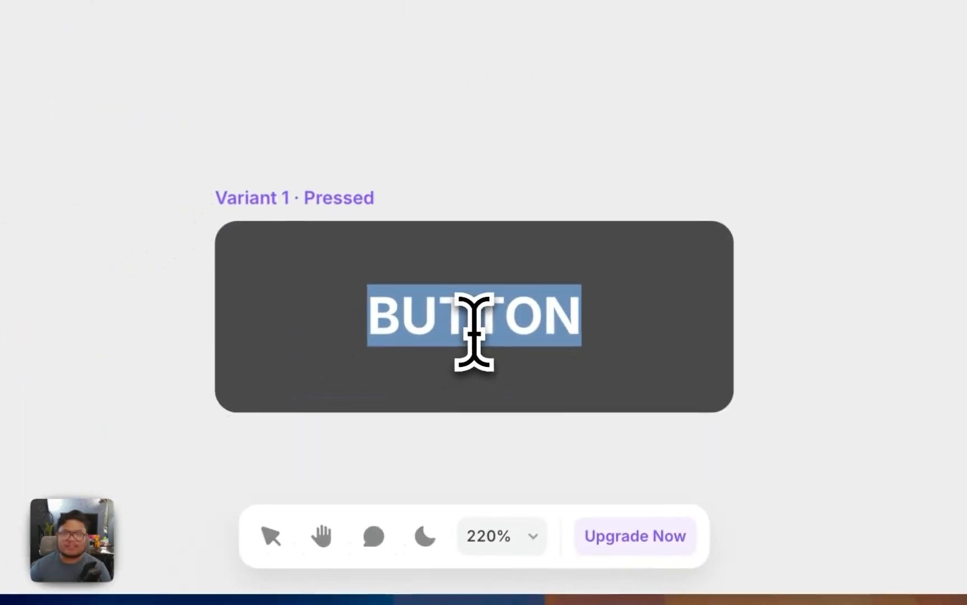
key(BackSpace)
key(ctrl+super+space)
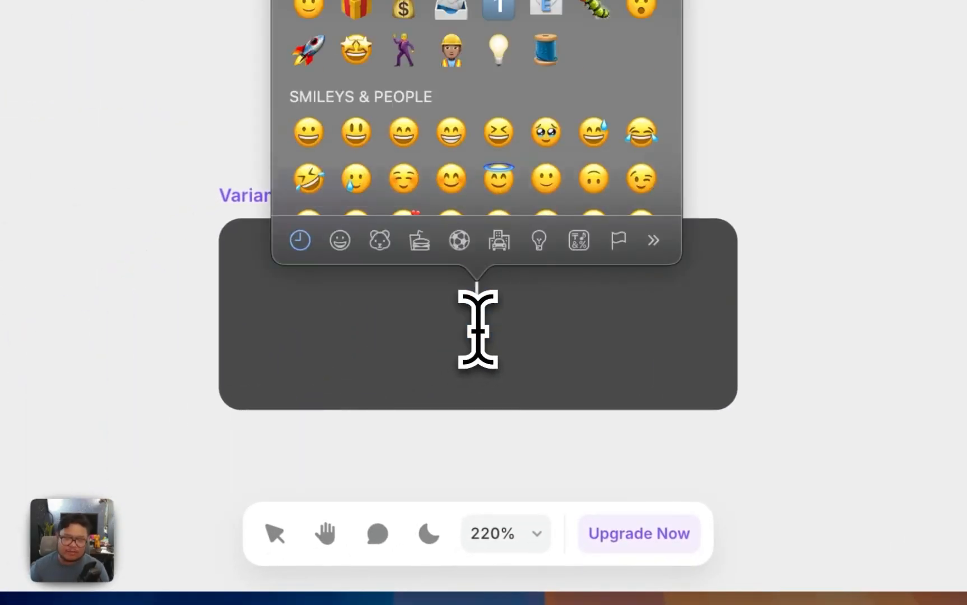
key(Escape)
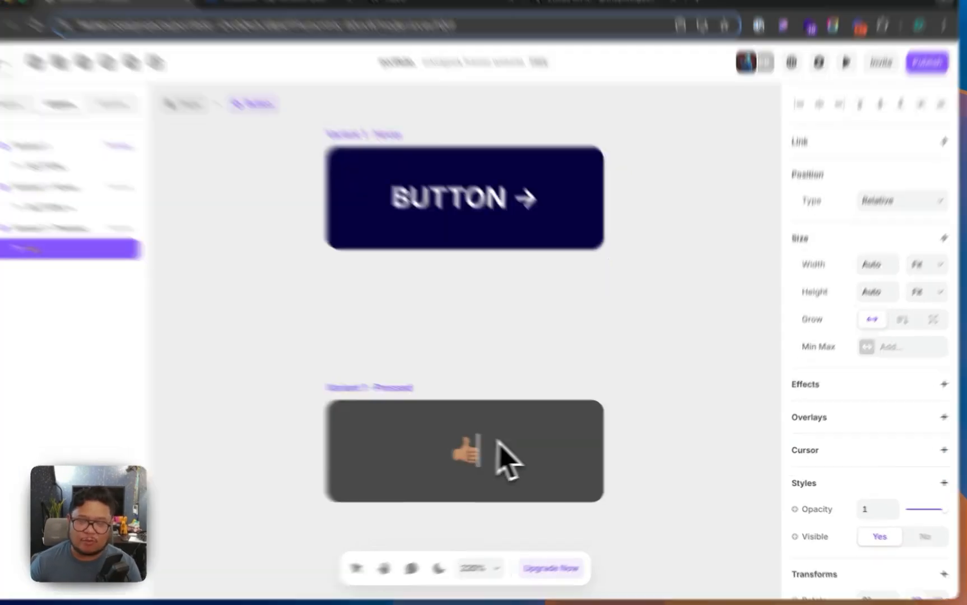
key(Escape)
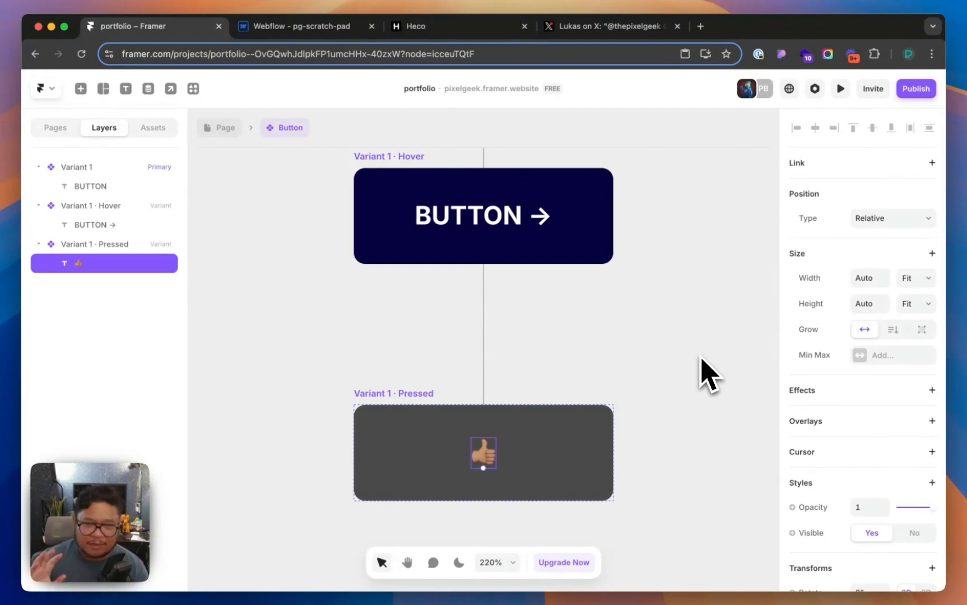
Test the button component's pressed state repeatedly in the preview and return to the page canvas
click(839, 89)
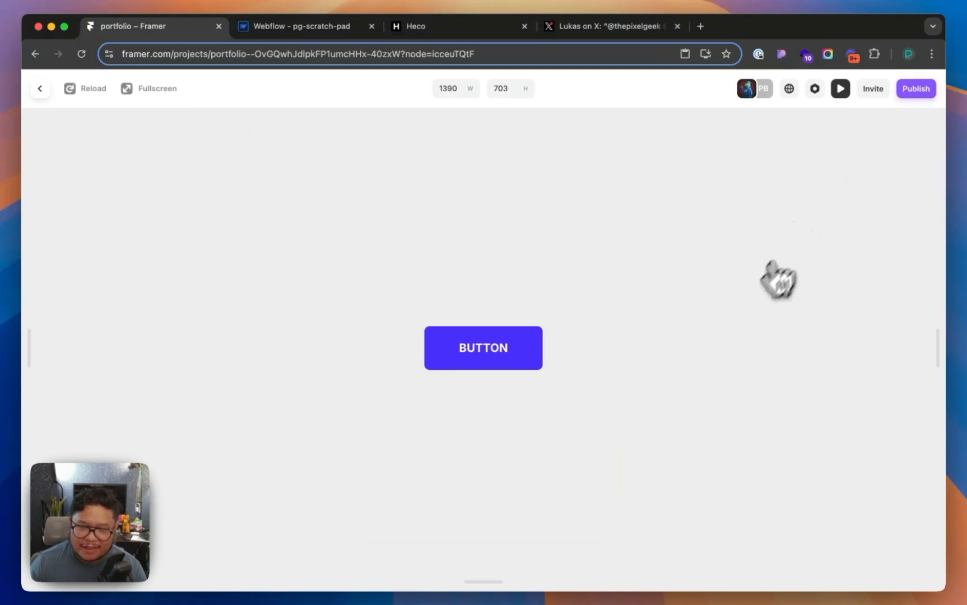
click(499, 361)
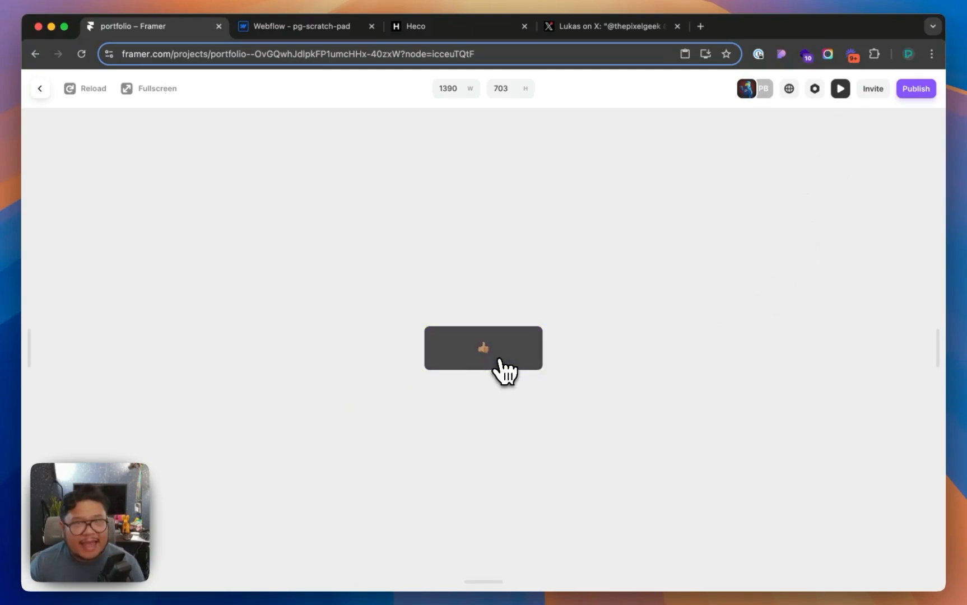
click(499, 362)
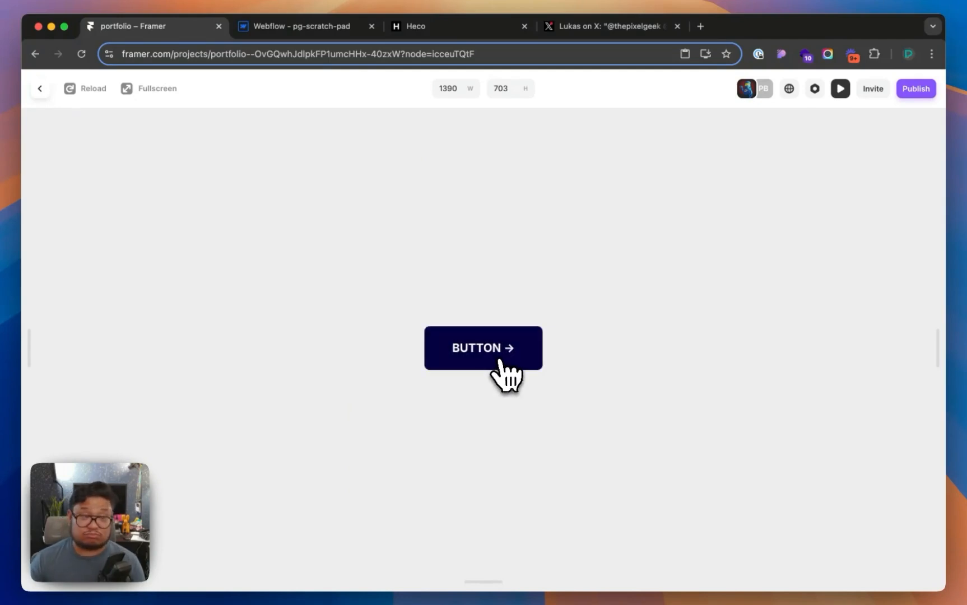
click(499, 362)
click(500, 362)
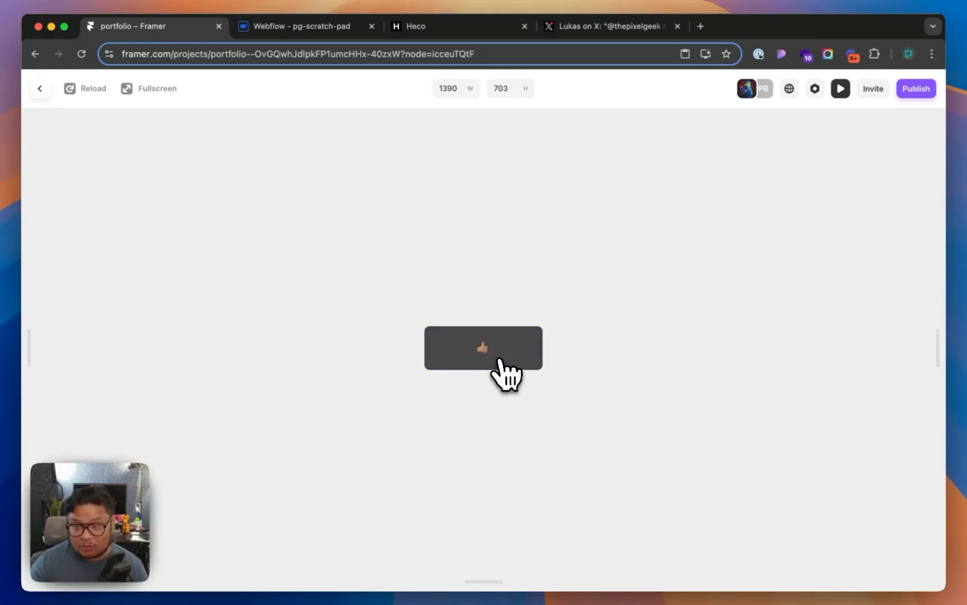
key(Escape)
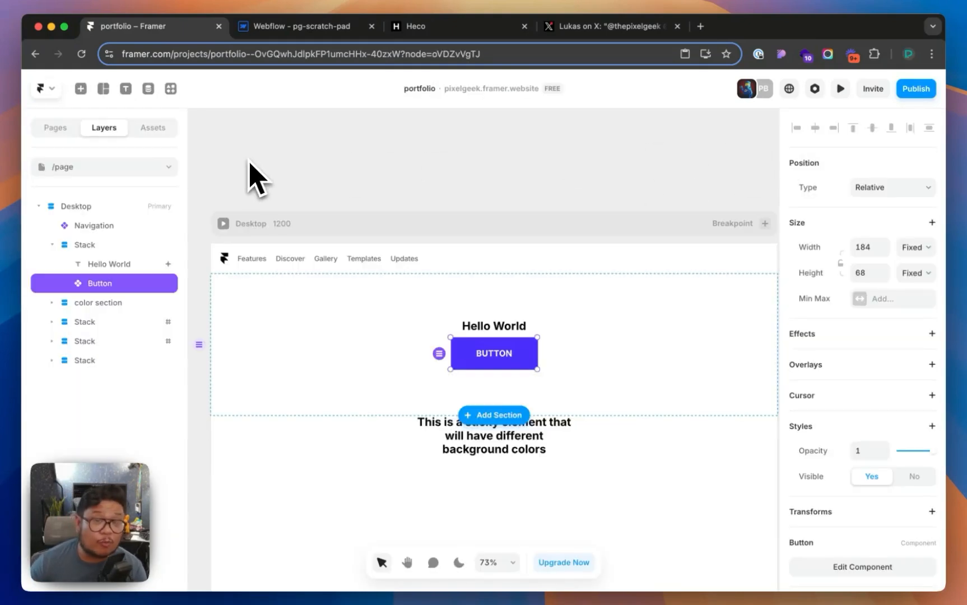
Switch to the Webflow project, select the button under the Hello world heading and look over its available style states
click(306, 29)
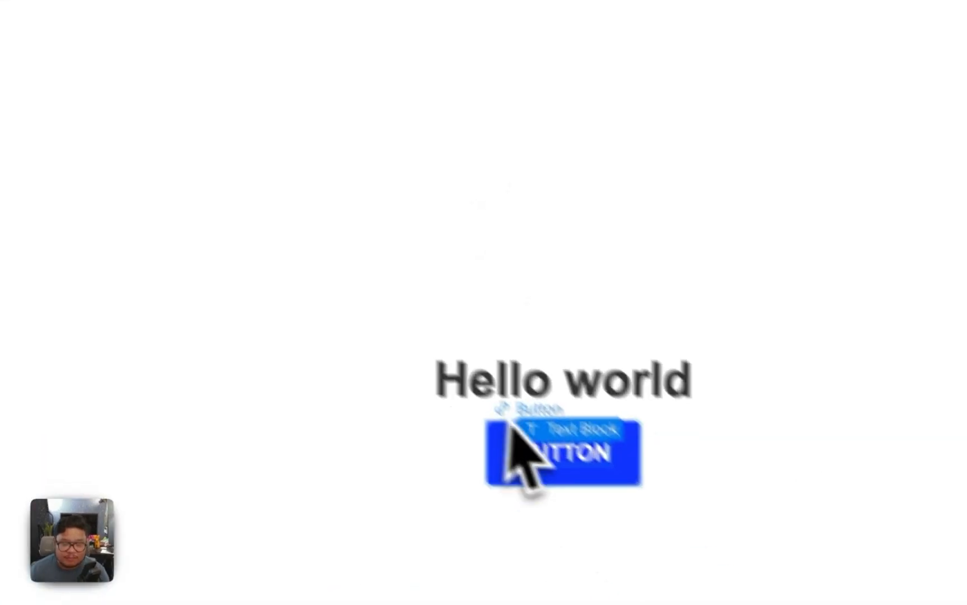
click(452, 329)
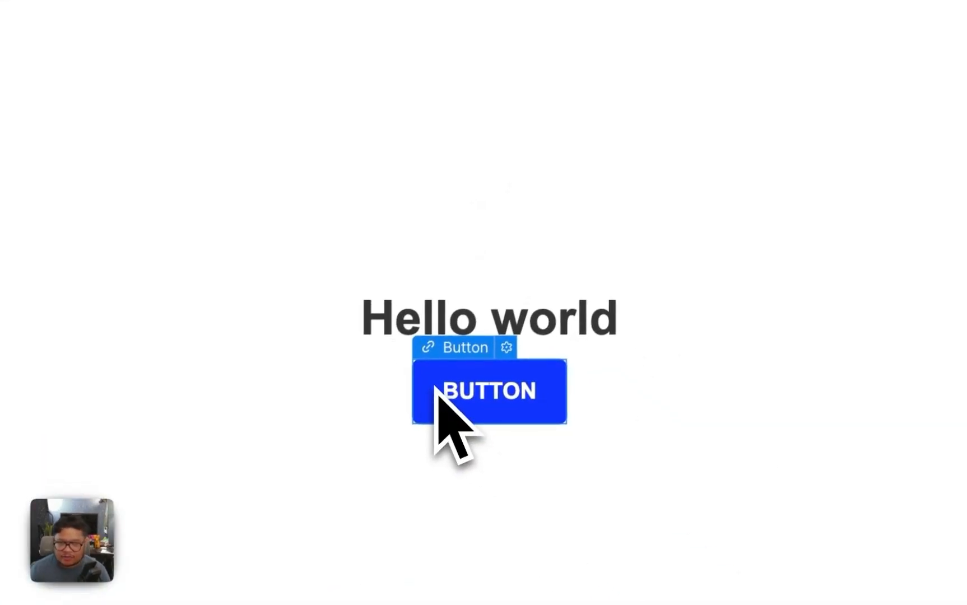
click(915, 186)
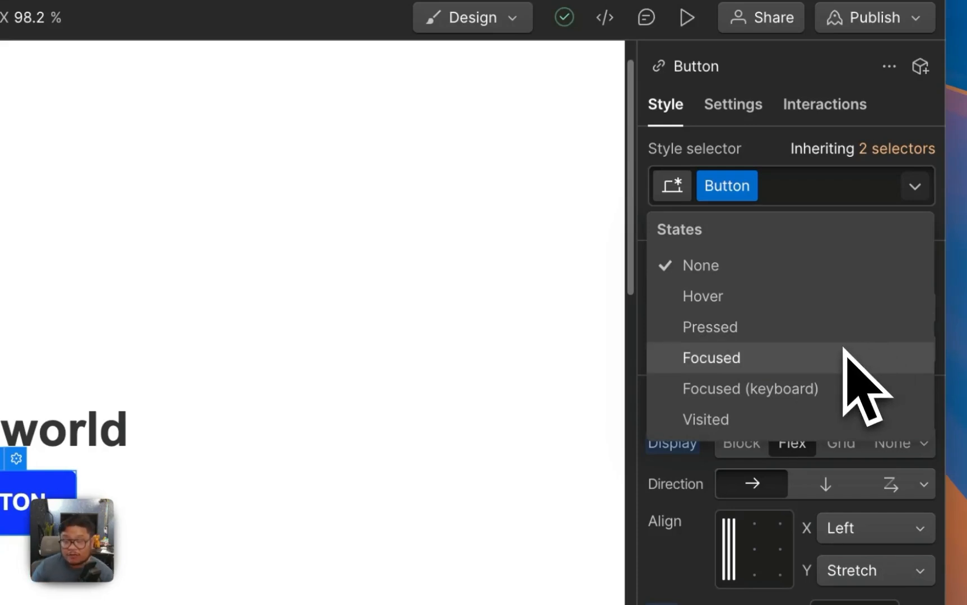
mouse_move(836, 385)
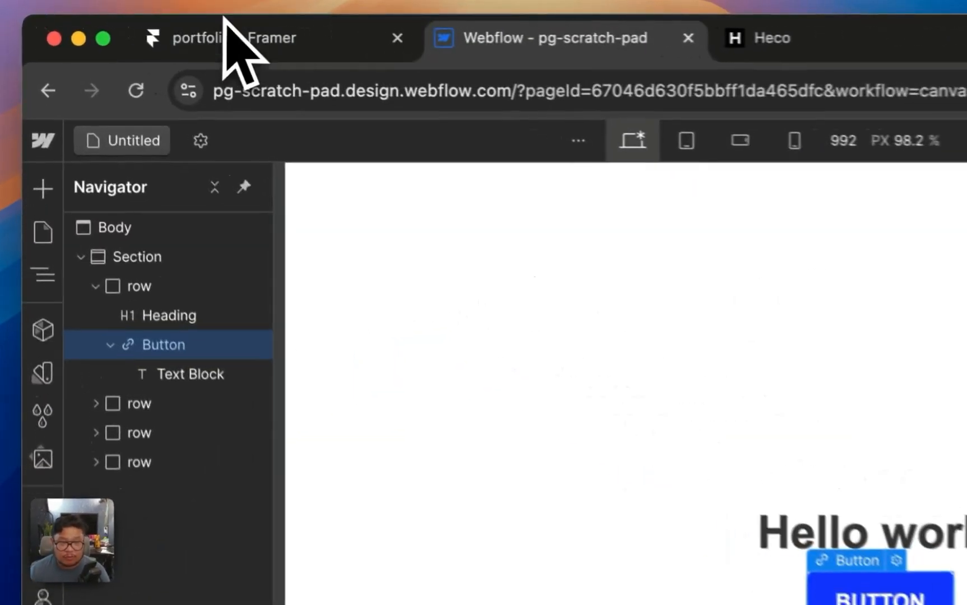
Switch to Framer, add a second variant to the Button component and connect the primary variant to it with a click interaction
click(121, 26)
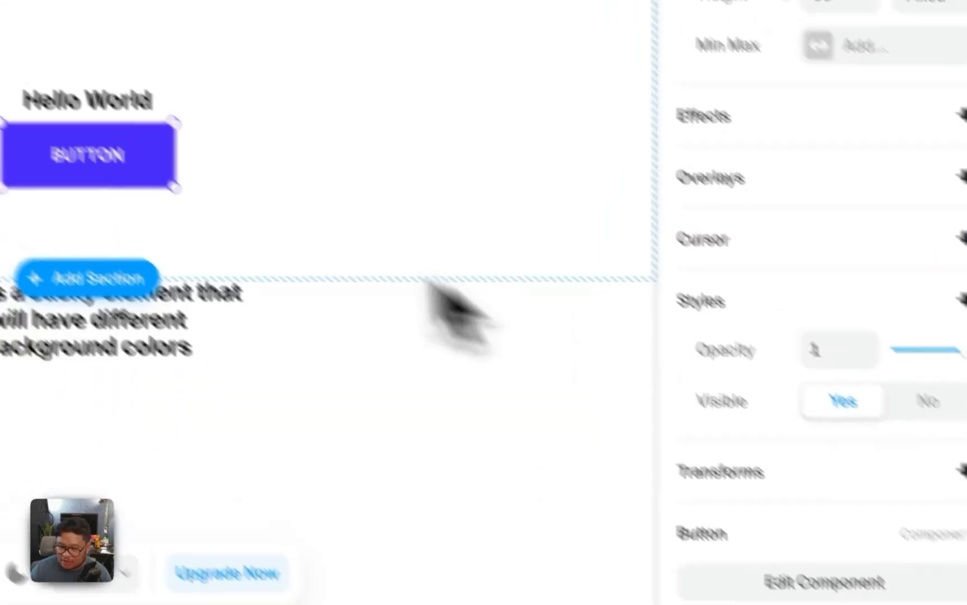
double_click(155, 159)
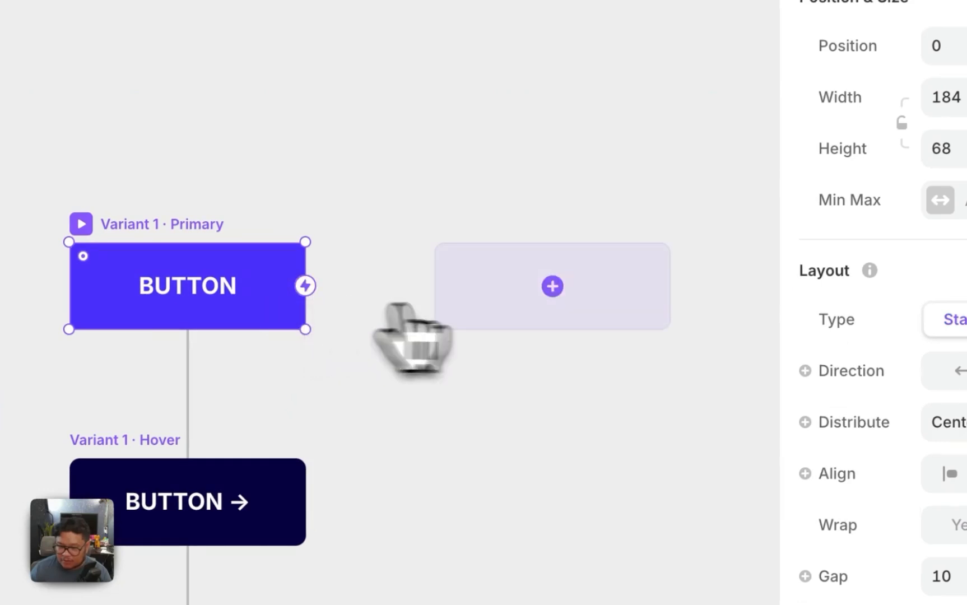
click(552, 287)
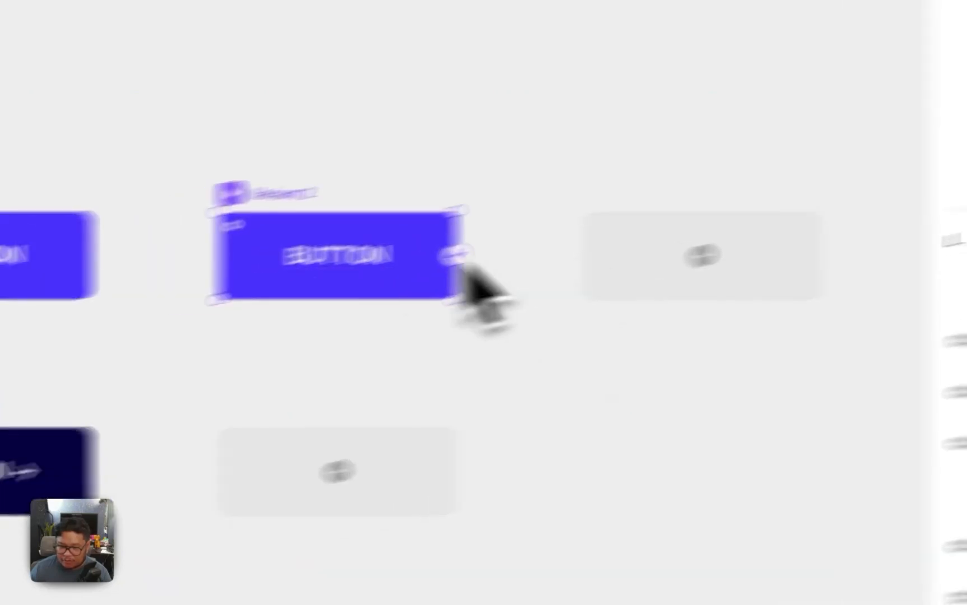
click(96, 260)
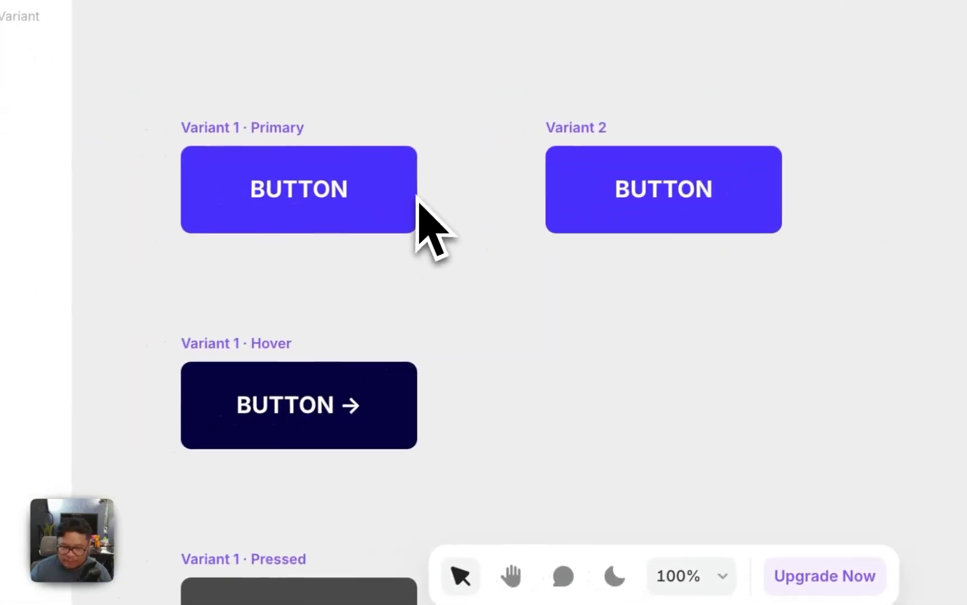
click(275, 136)
drag(419, 188, 559, 201)
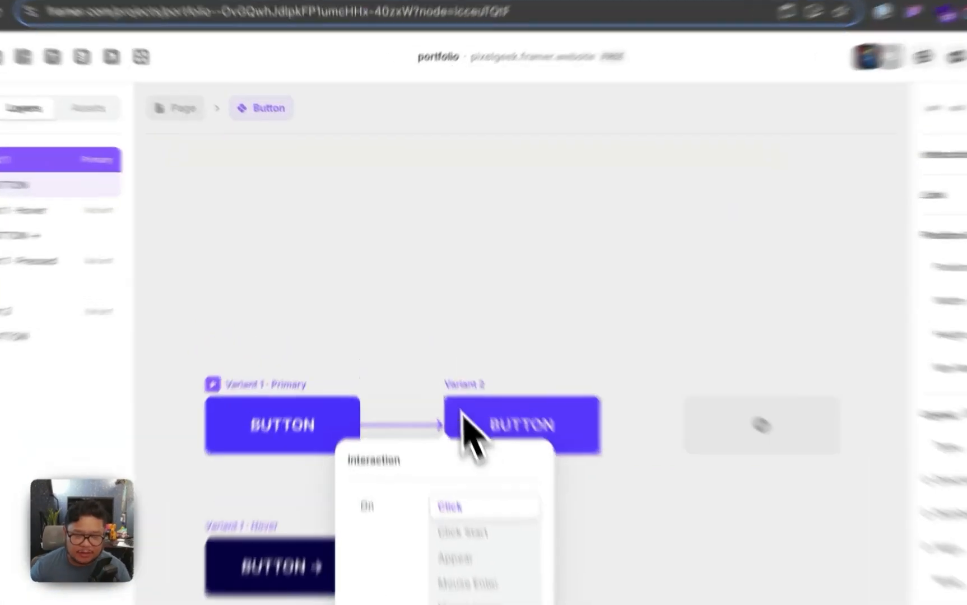
Undo the click interaction and the added second variant of the Button component
click(429, 325)
key(super+z)
key(super+z)
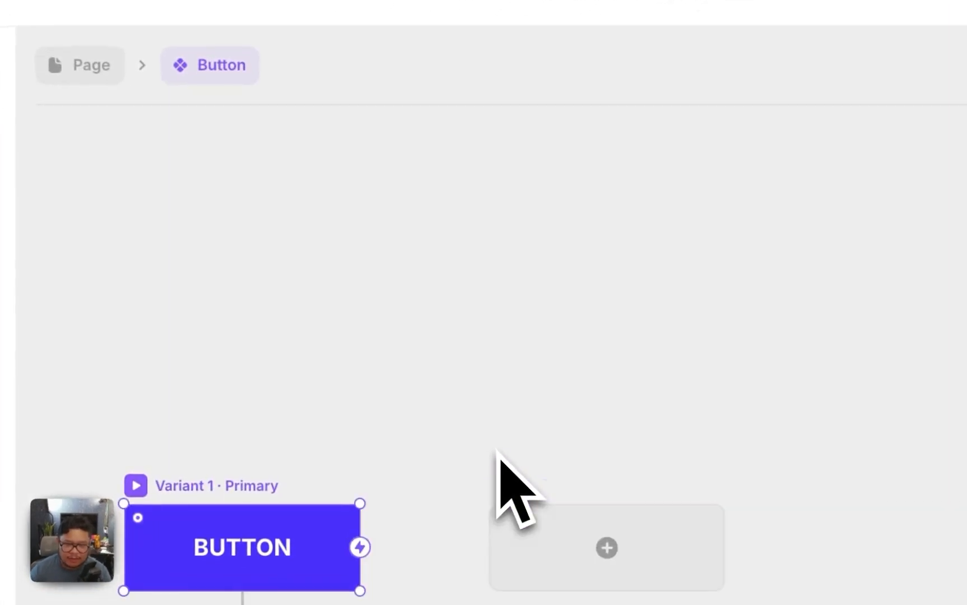
Switch to Webflow, set the button's Hover state background to a dark navy blue and check it in preview
click(326, 54)
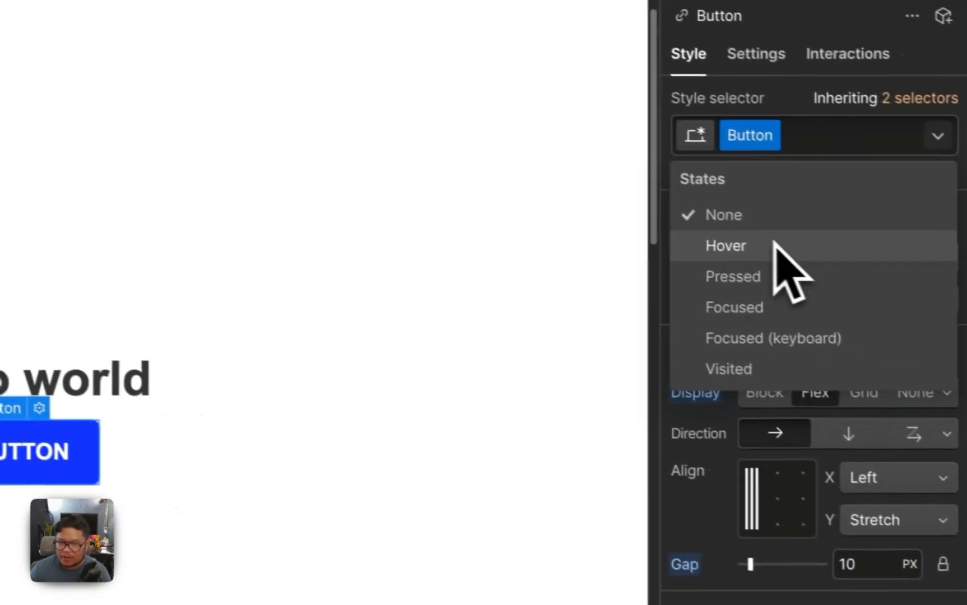
click(774, 243)
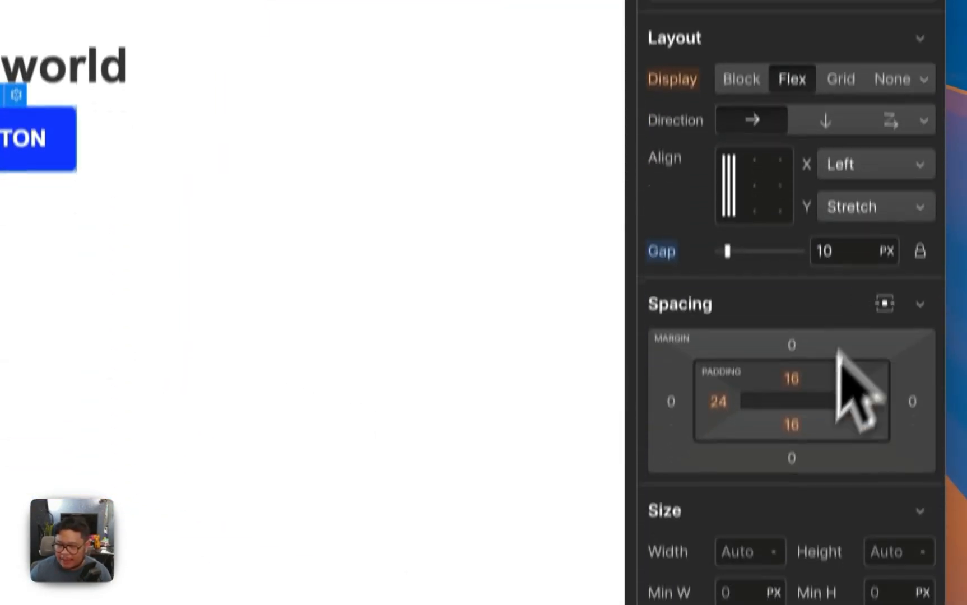
scroll(829, 381, down, 15)
scroll(813, 414, down, 1)
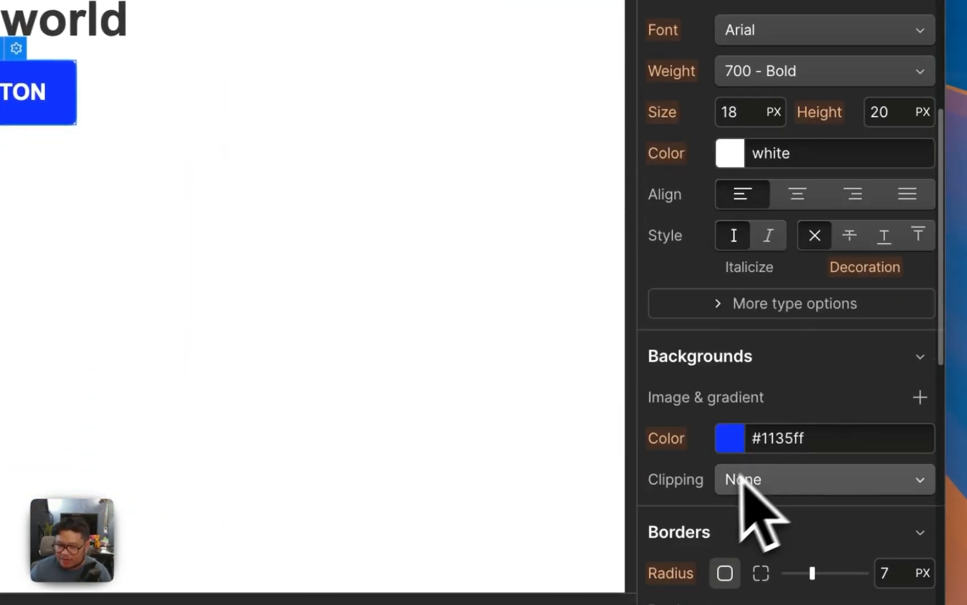
click(735, 448)
mouse_move(838, 213)
mouse_down()
mouse_move(964, 181)
mouse_move(961, 172)
mouse_up()
click(907, 37)
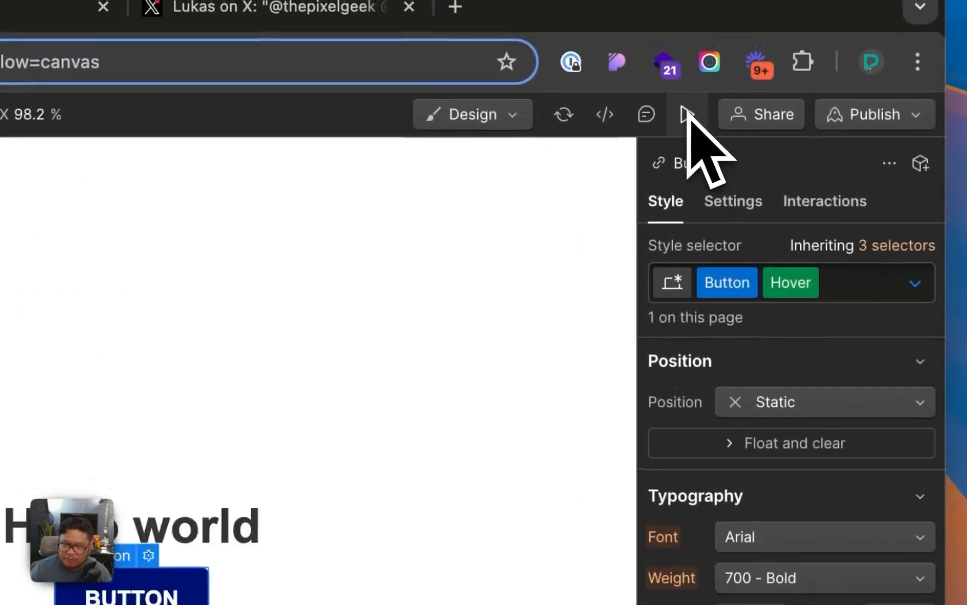
click(687, 115)
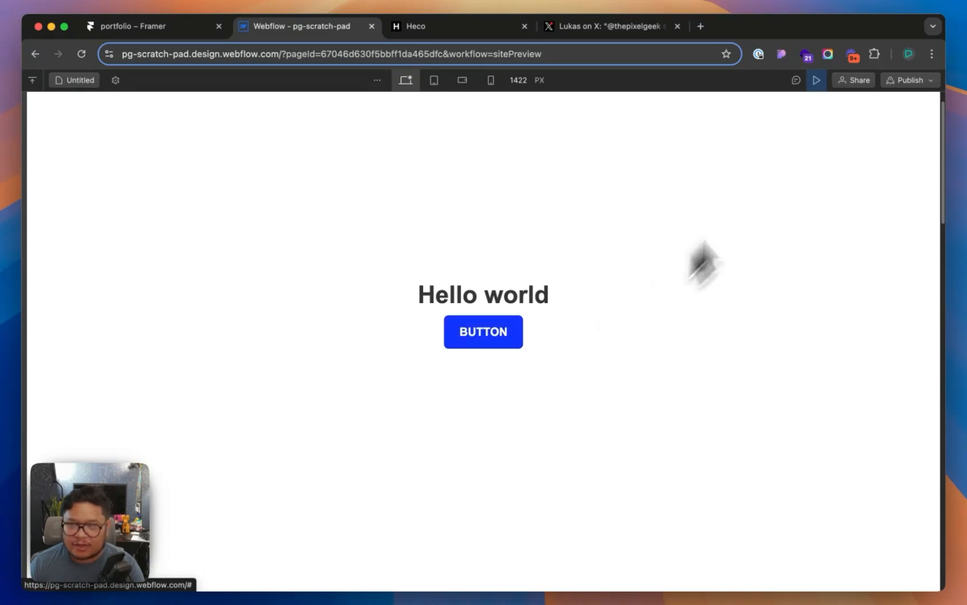
click(816, 80)
Add a Background Color transition to the button's default state and test the hover fade in preview
scroll(843, 120, down, 10)
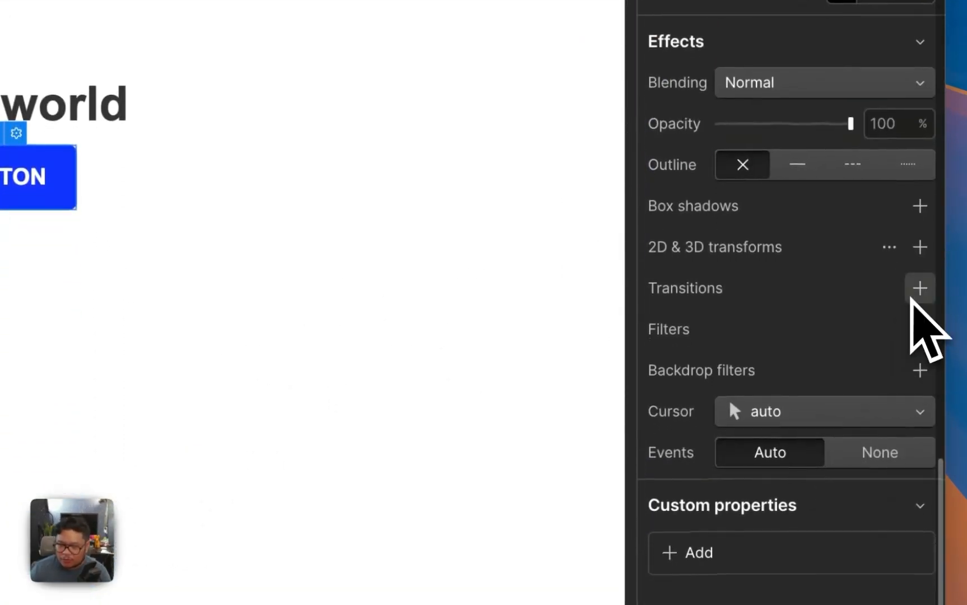
click(909, 299)
click(795, 383)
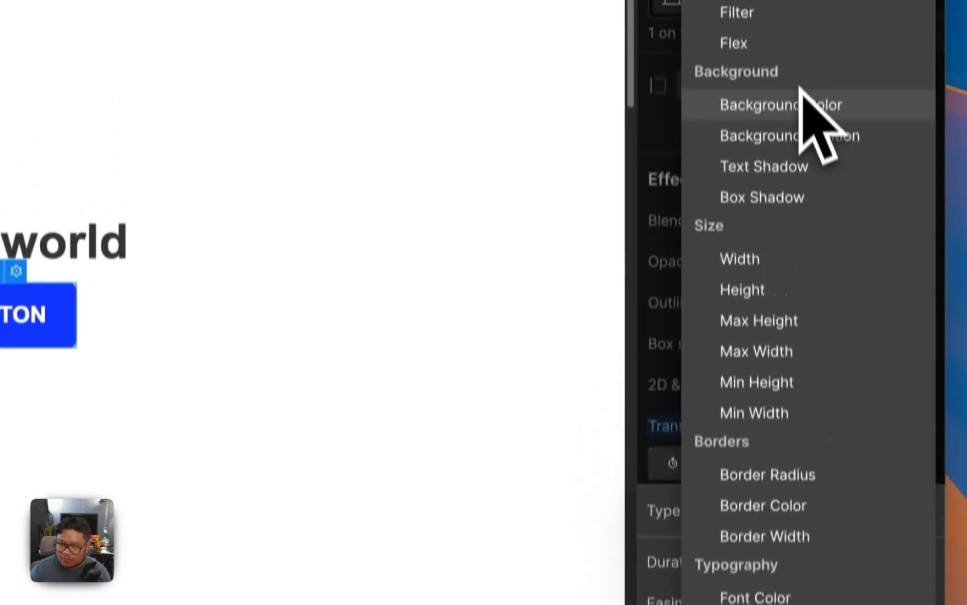
click(801, 101)
click(874, 562)
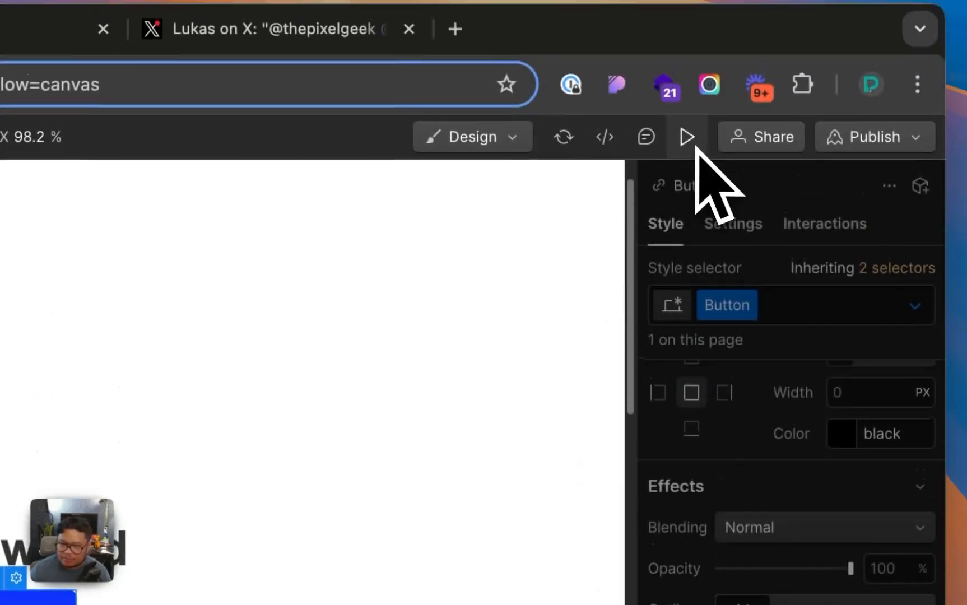
click(689, 146)
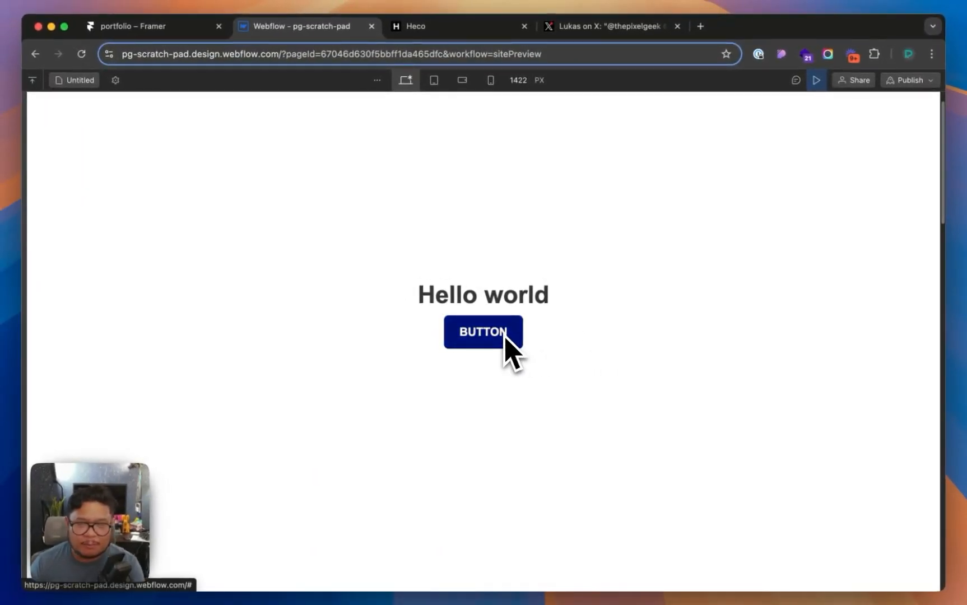
click(816, 80)
Set the button's Pressed state background to grey #7e7e7e and test it in preview
click(926, 166)
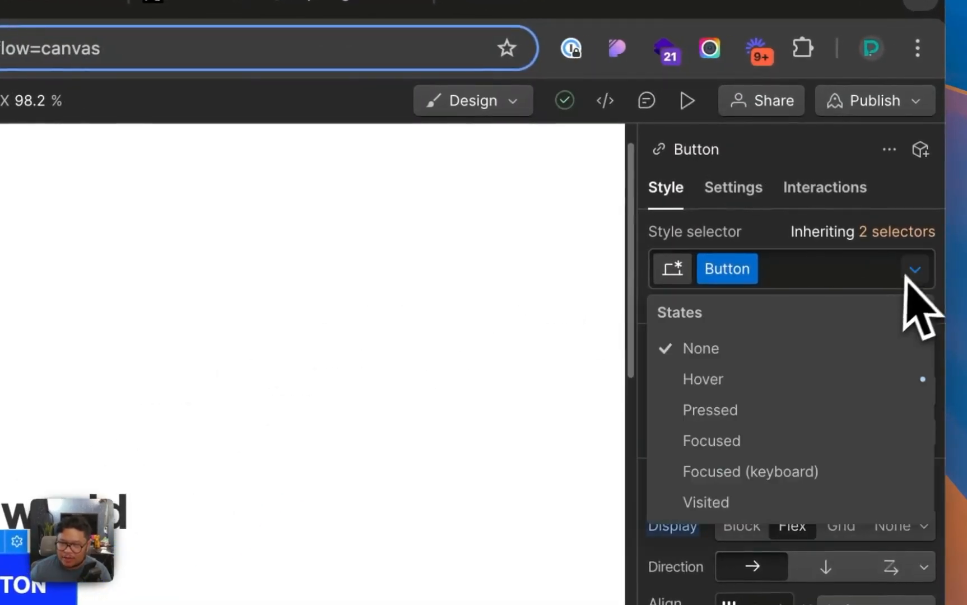
click(753, 412)
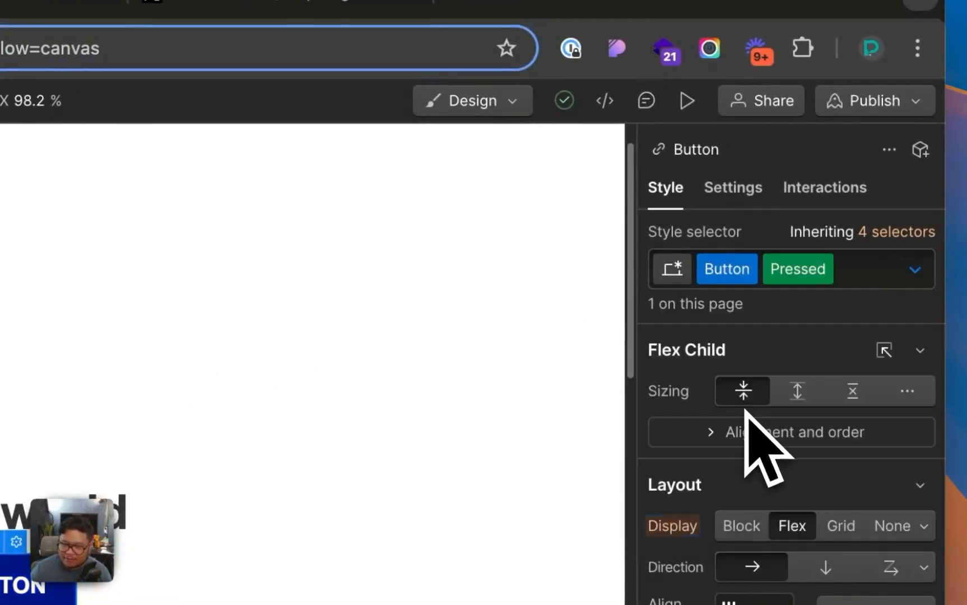
scroll(790, 392, down, 6)
scroll(790, 339, down, 10)
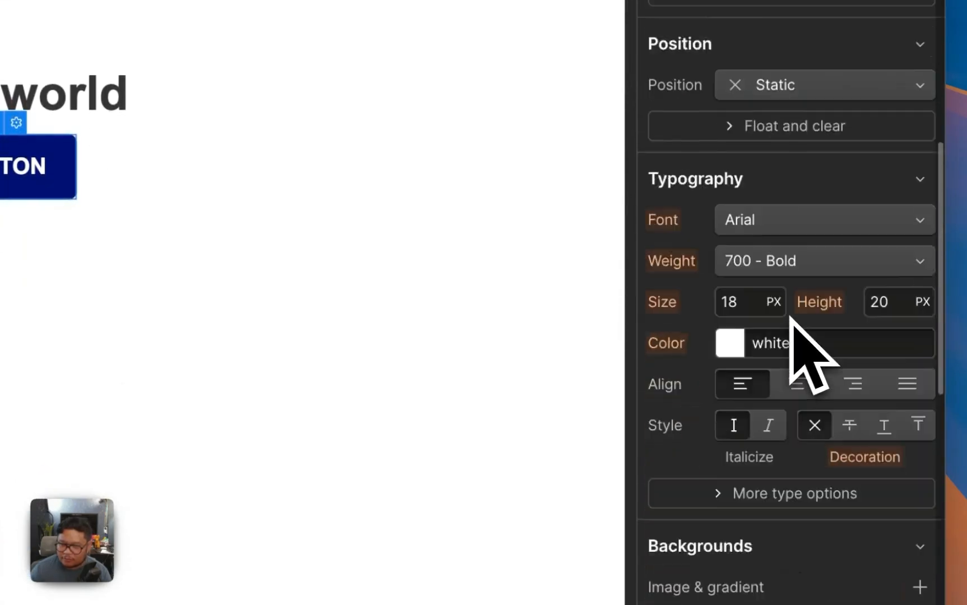
click(735, 367)
drag(706, 414, 501, 494)
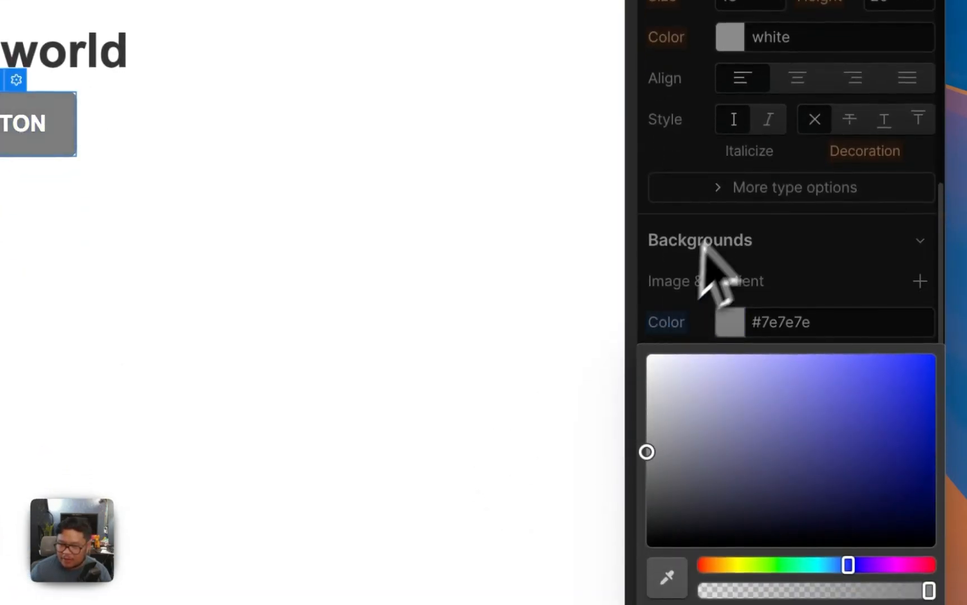
click(703, 244)
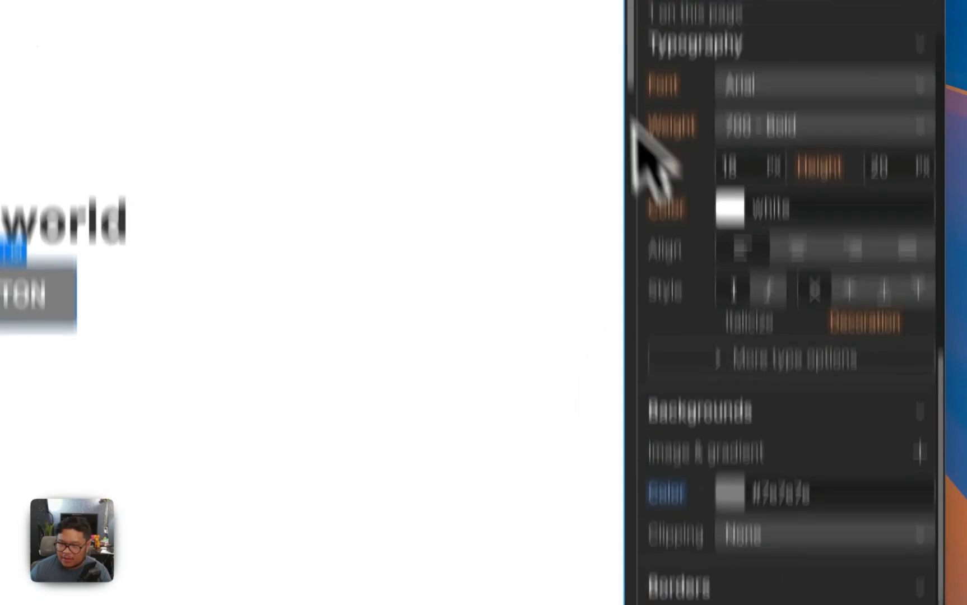
click(686, 52)
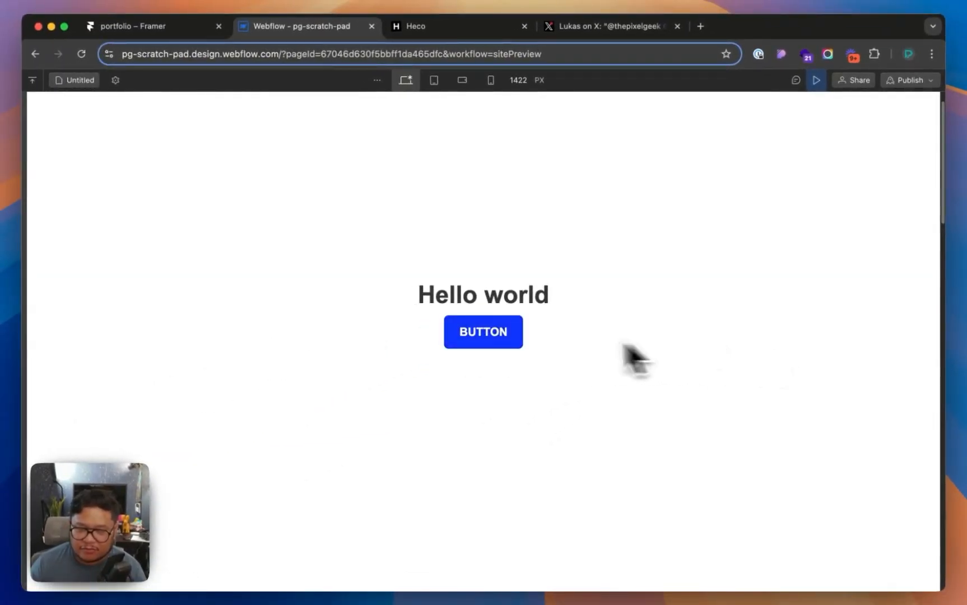
Examine the Heco website's scrolling page, and open the X post demonstrating a section component with a variant
key(ctrl+Tab)
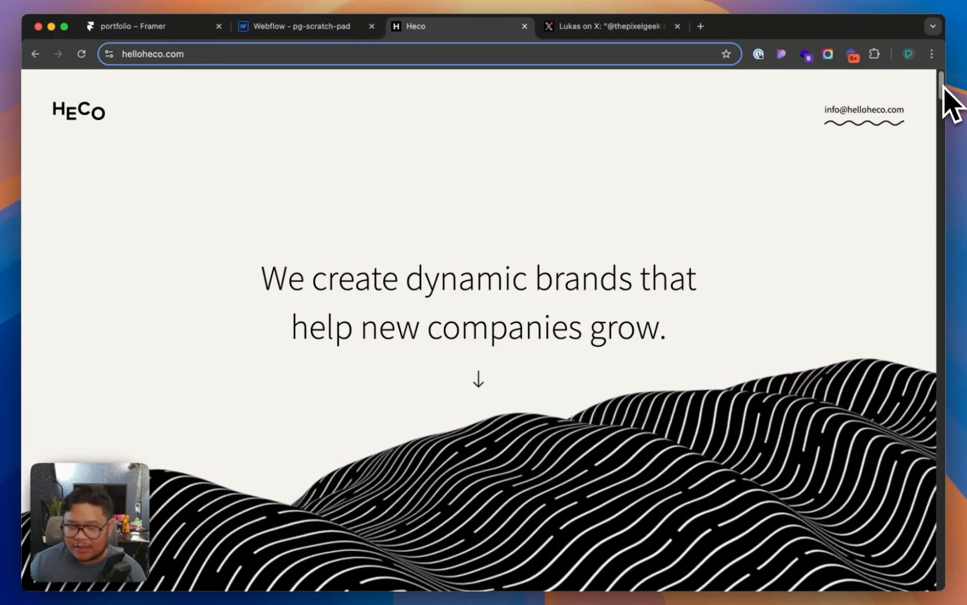
mouse_move(943, 84)
mouse_down()
mouse_move(943, 119)
mouse_move(943, 60)
mouse_move(935, 138)
mouse_move(935, 84)
mouse_up()
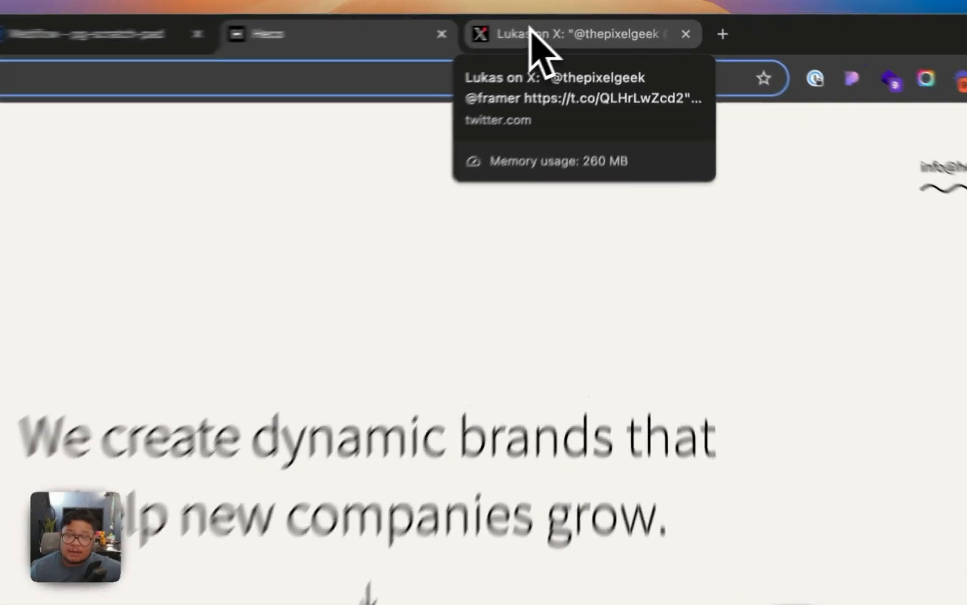
click(582, 26)
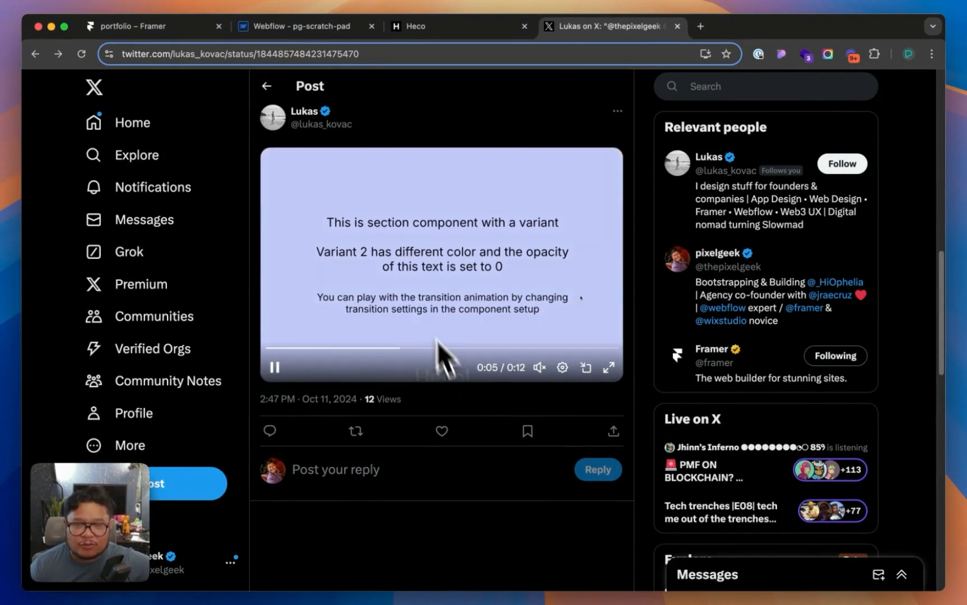
Switch to Framer and set the color section's height to 100vh
click(174, 31)
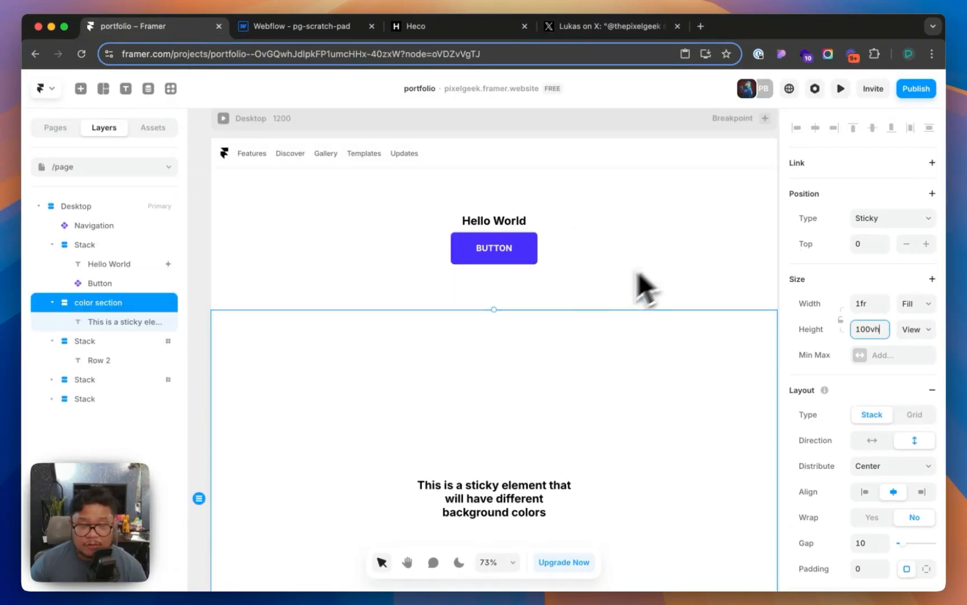
scroll(332, 379, down, 5)
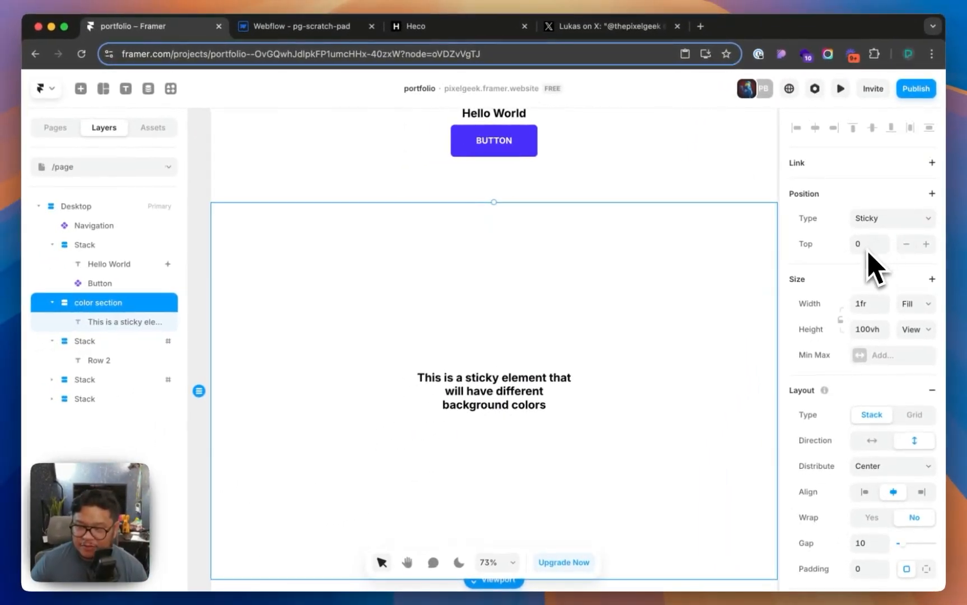
Scroll through the whole page in preview to check how the color section sticks, and return to the canvas
click(840, 89)
scroll(873, 168, down, 5)
drag(873, 210, 872, 265)
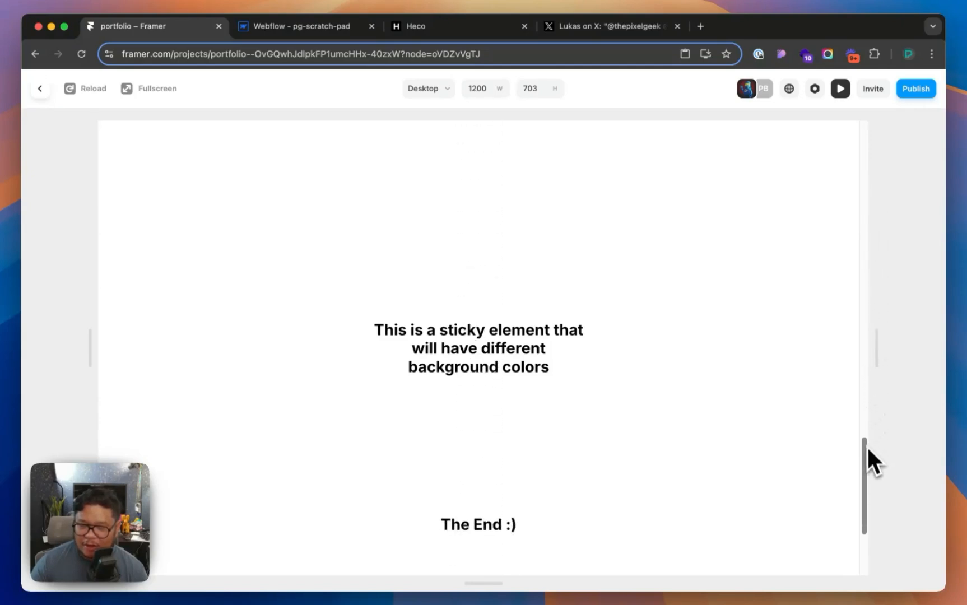
drag(864, 500, 867, 132)
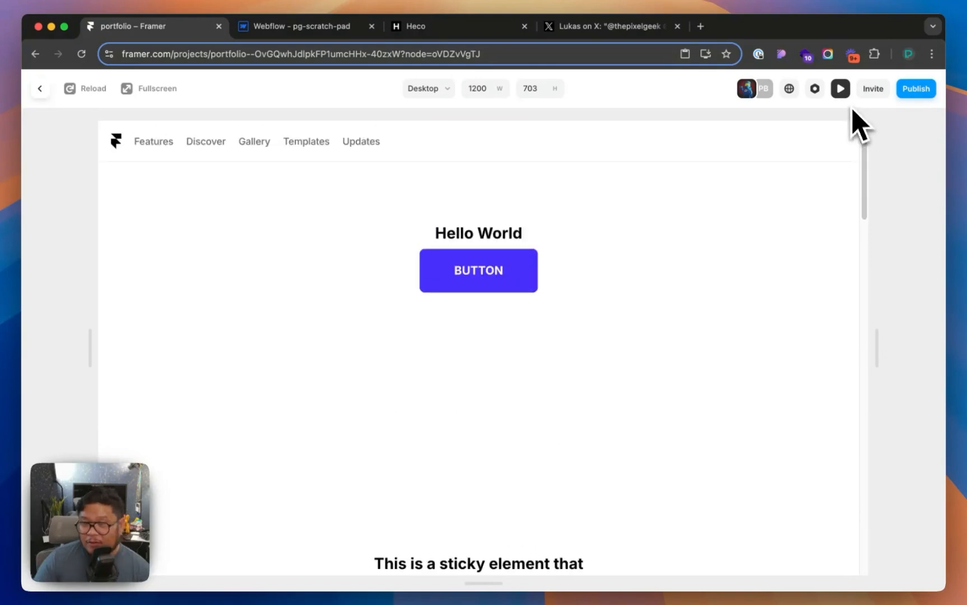
click(841, 90)
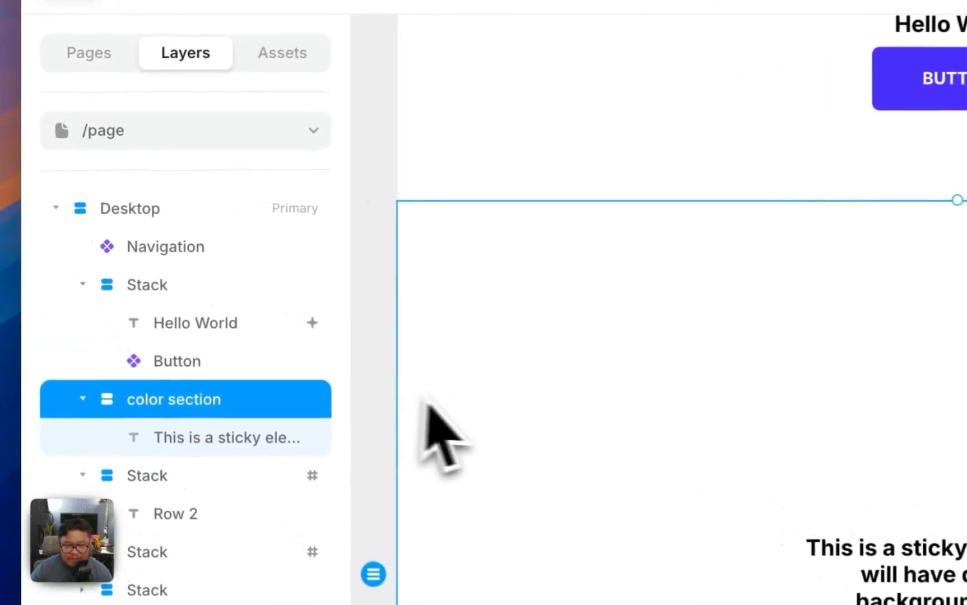
Create a component named color section from the color section layer
right_click(458, 399)
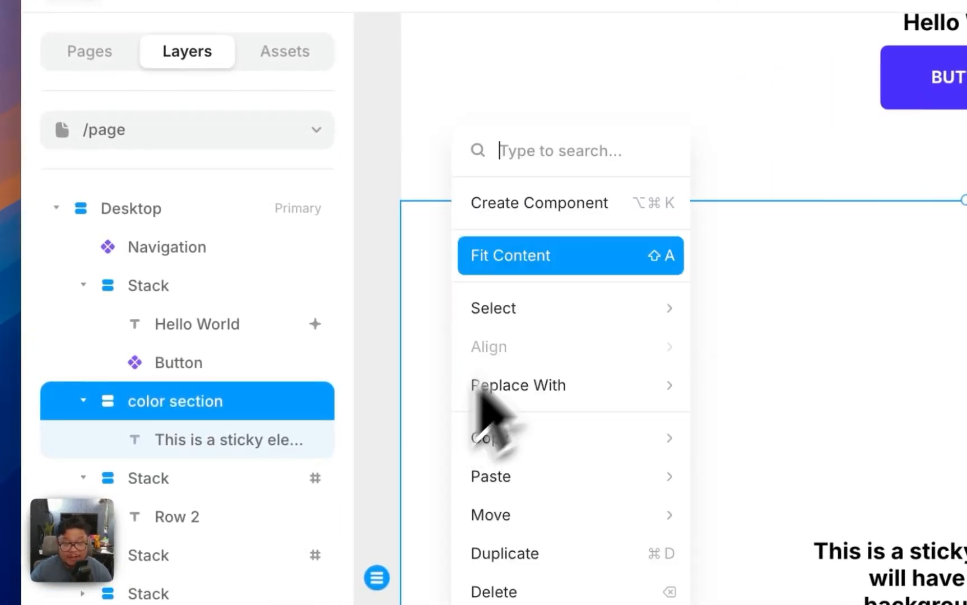
click(593, 210)
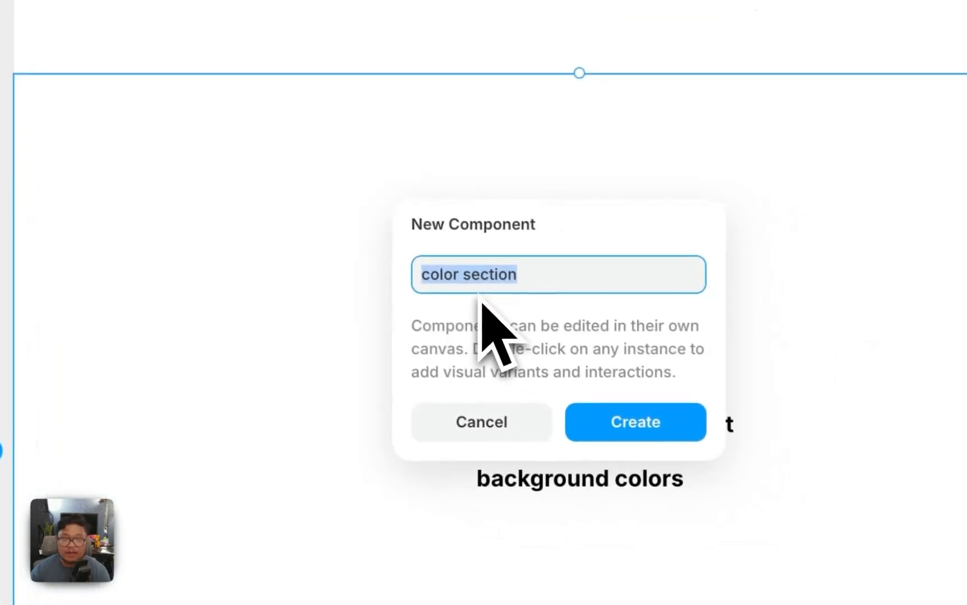
click(646, 427)
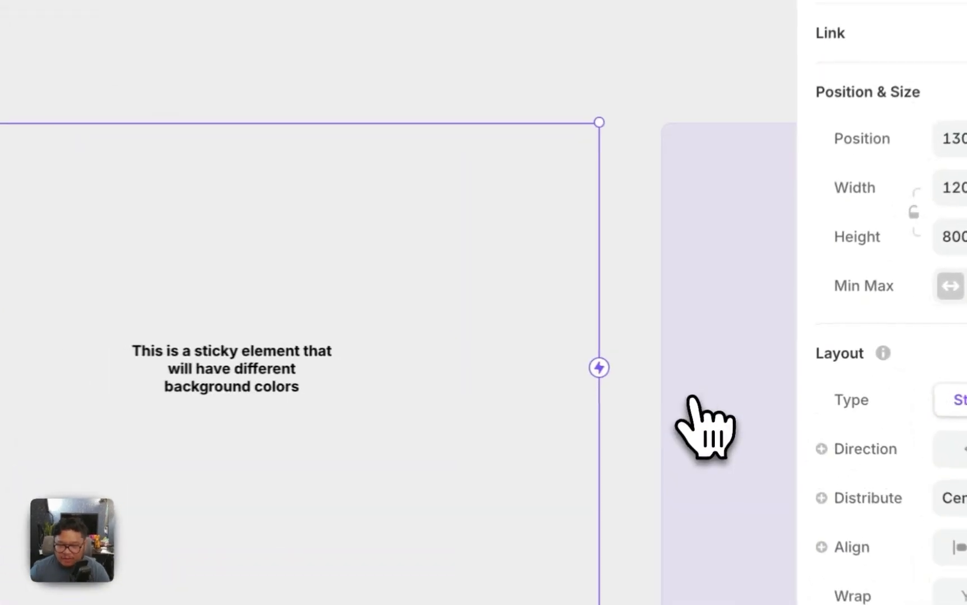
Add a second variant to the color section component and set its fill to green #00962B
click(726, 387)
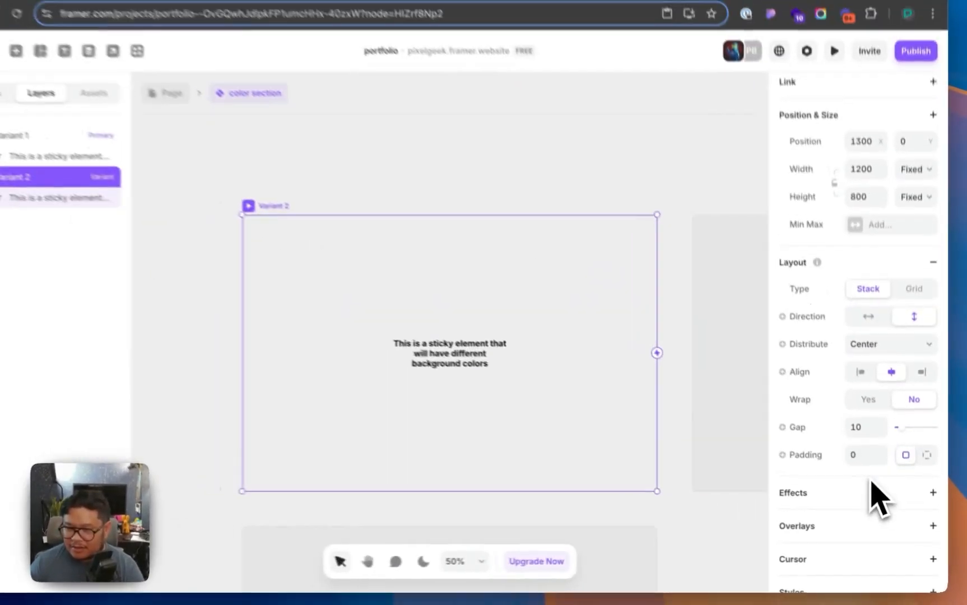
scroll(876, 499, down, 5)
scroll(867, 507, down, 2)
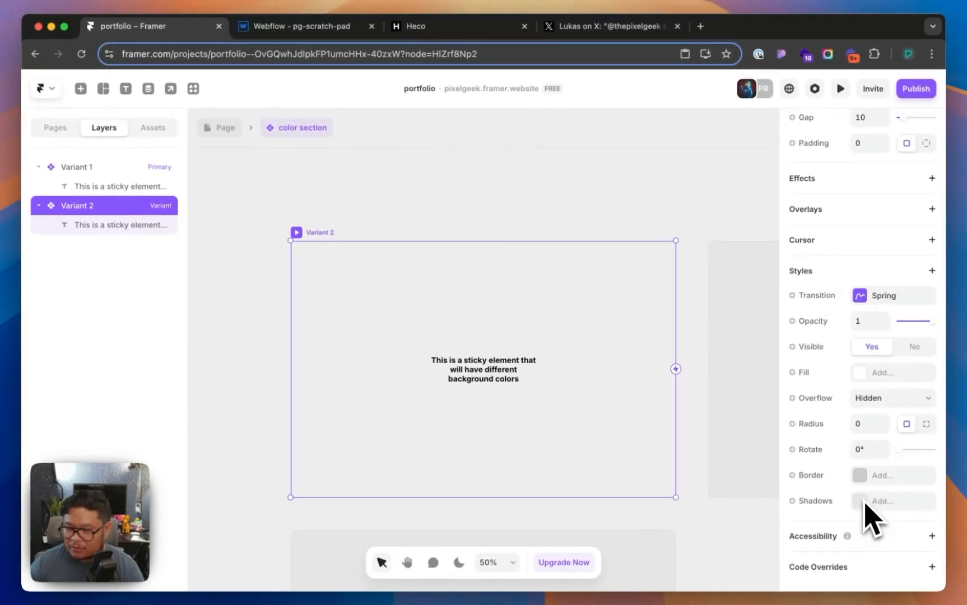
click(864, 376)
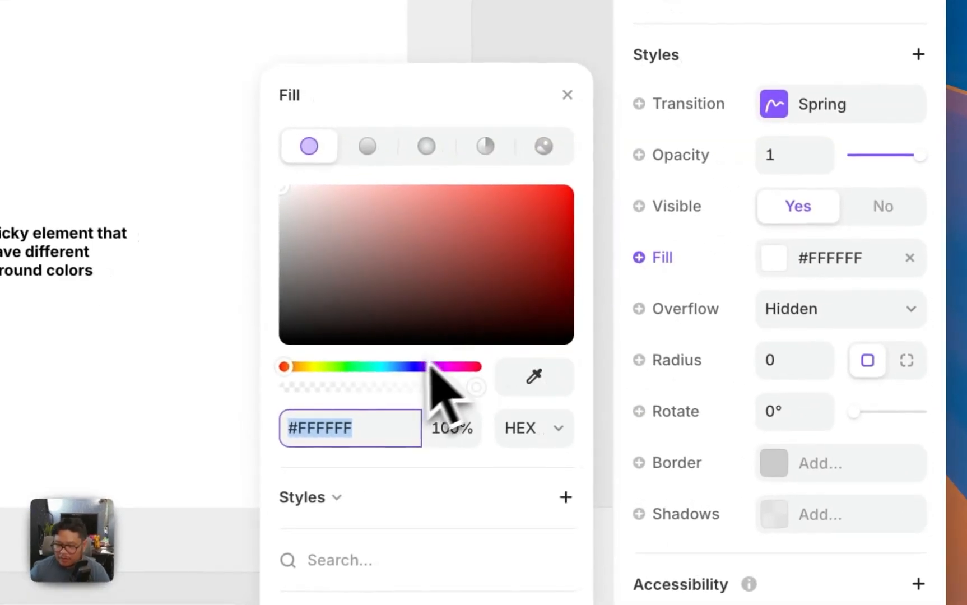
click(651, 427)
drag(554, 241, 600, 248)
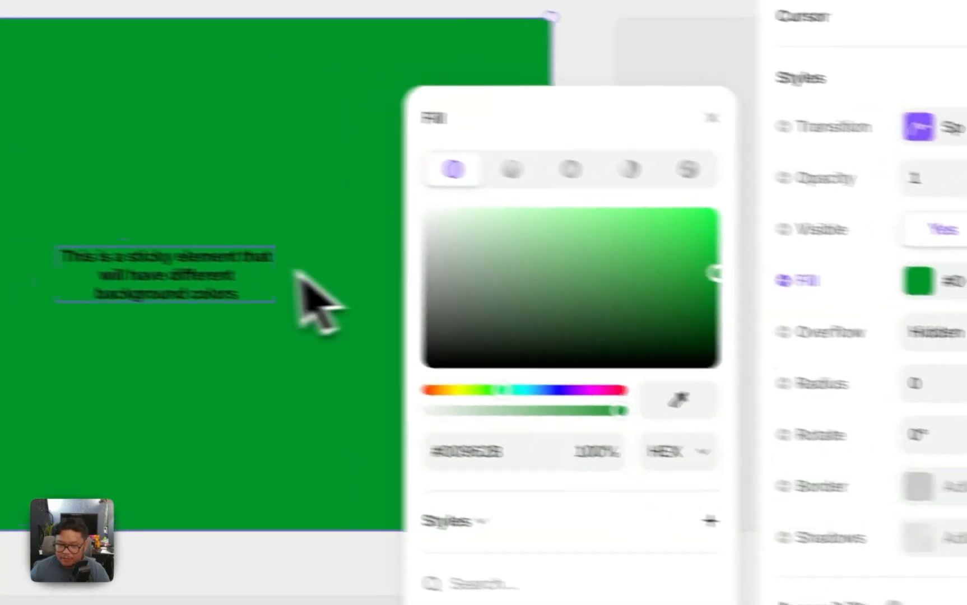
Set the opacity of the sticky element text in Variant 2 to 0
click(107, 257)
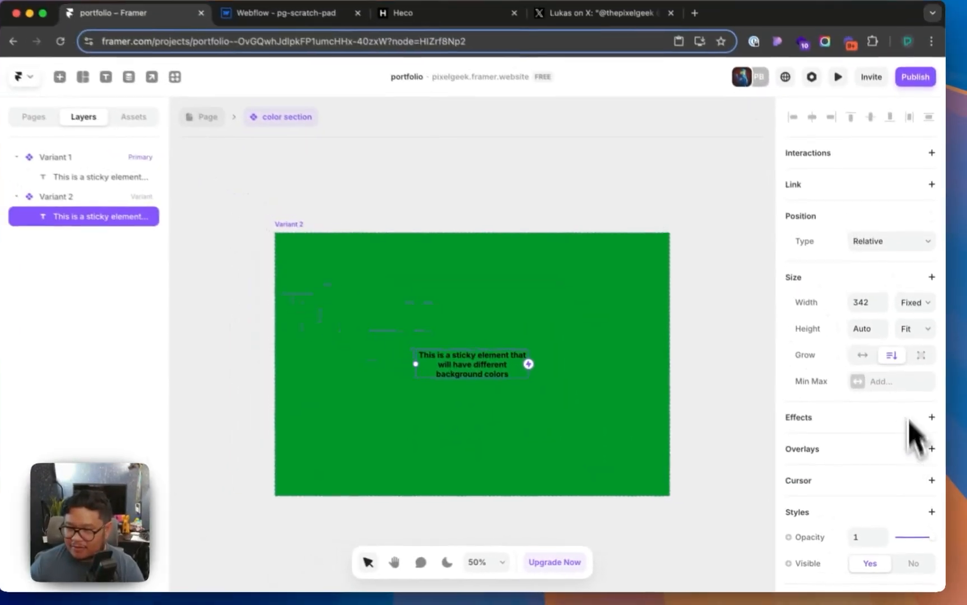
scroll(873, 481, down, 5)
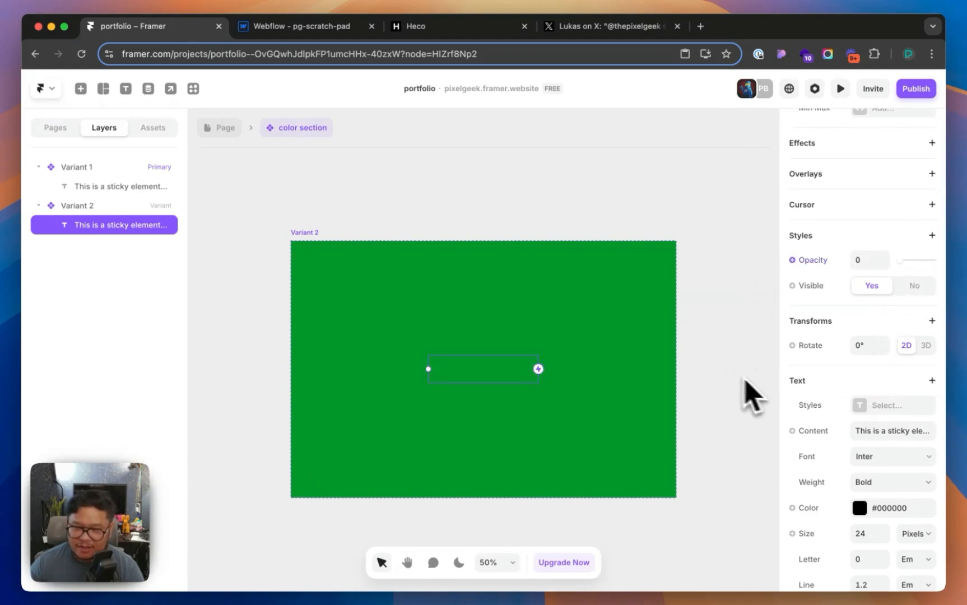
click(685, 340)
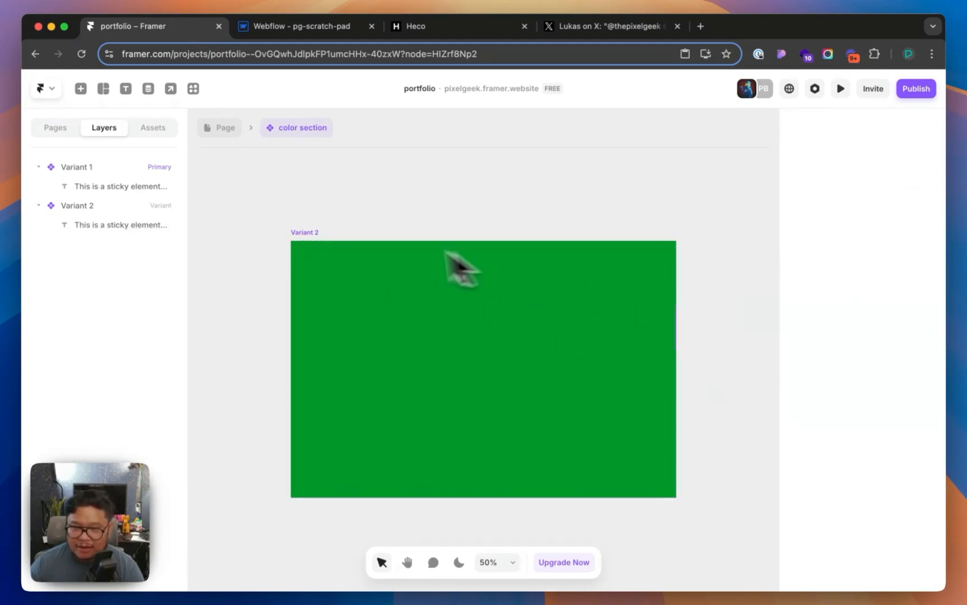
Add a third variant based on Variant 2 and change its fill to dark red
click(315, 236)
click(748, 357)
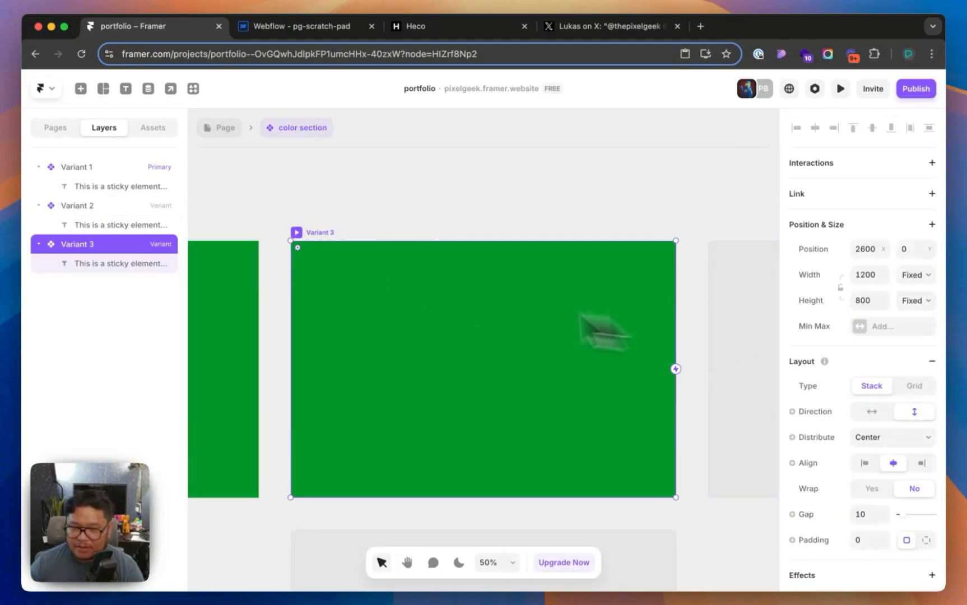
click(498, 373)
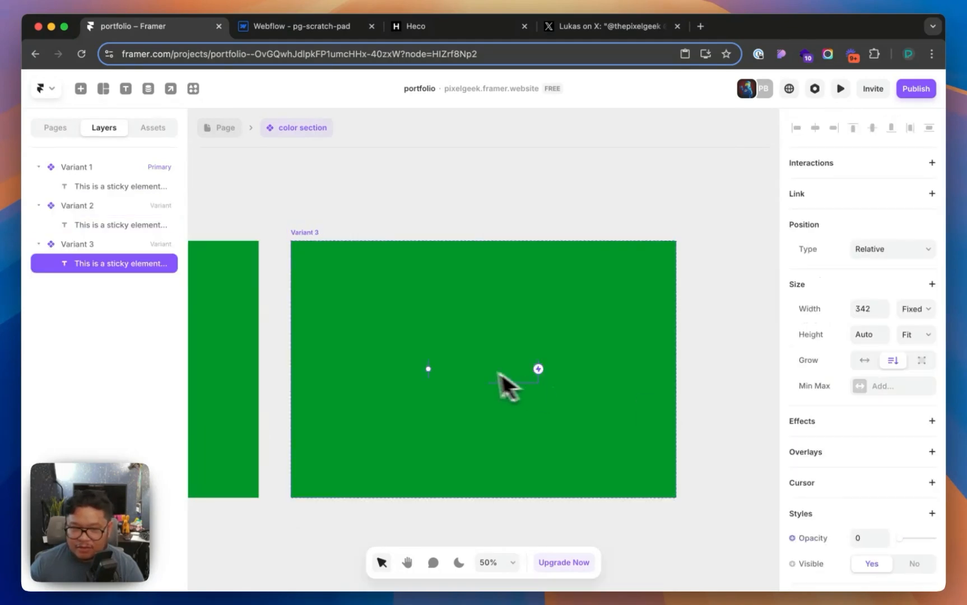
click(688, 367)
click(320, 246)
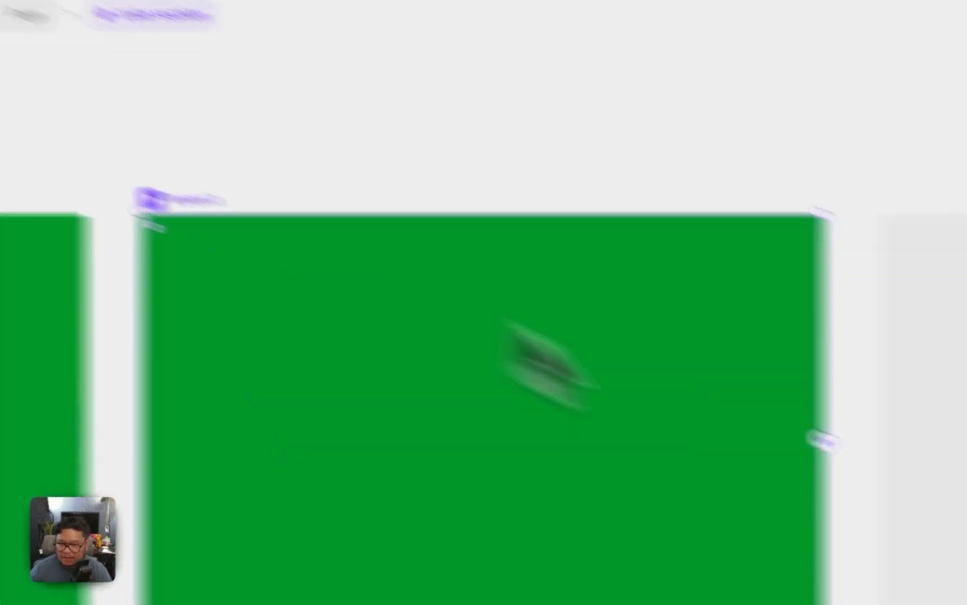
click(859, 376)
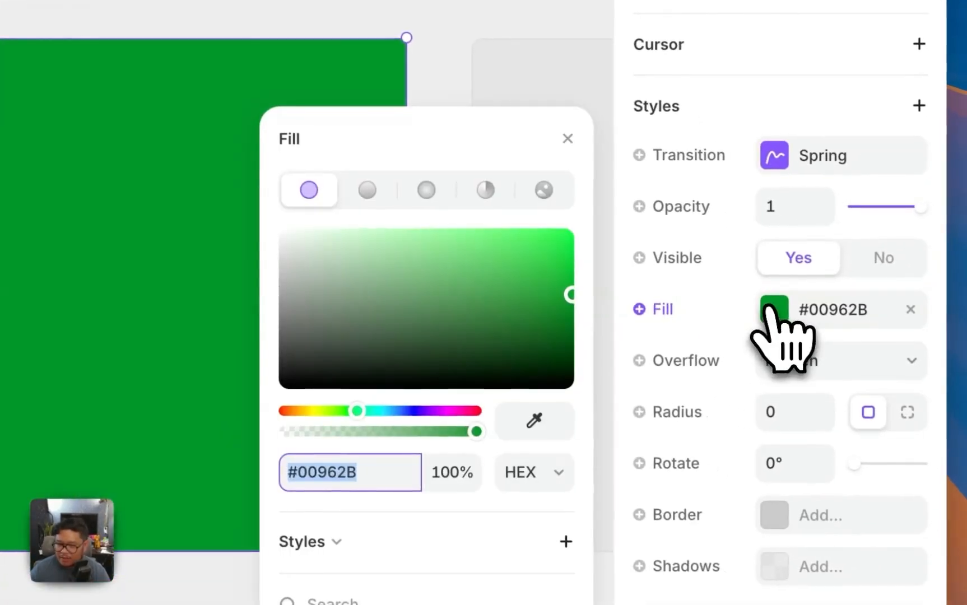
drag(476, 411, 563, 399)
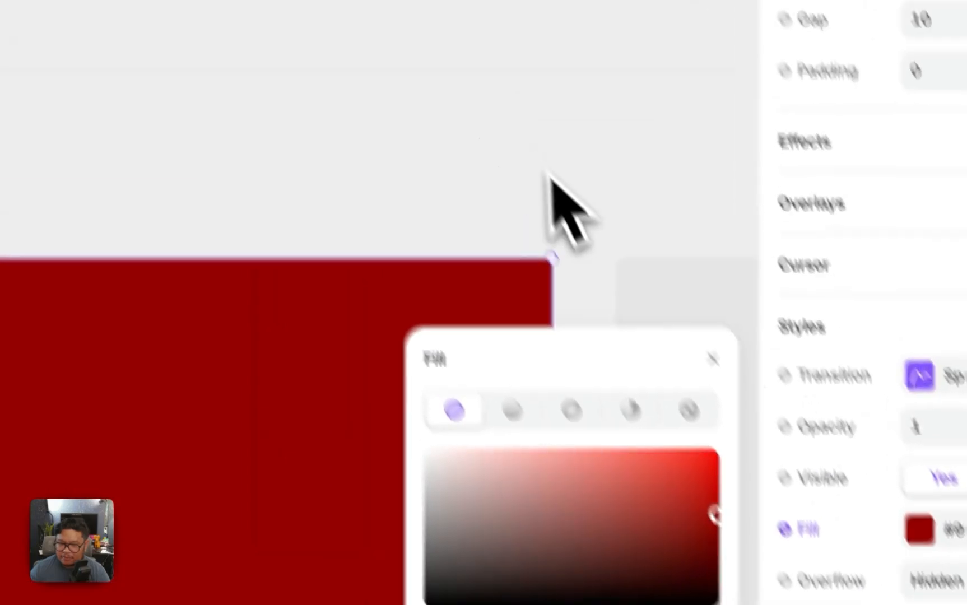
click(548, 172)
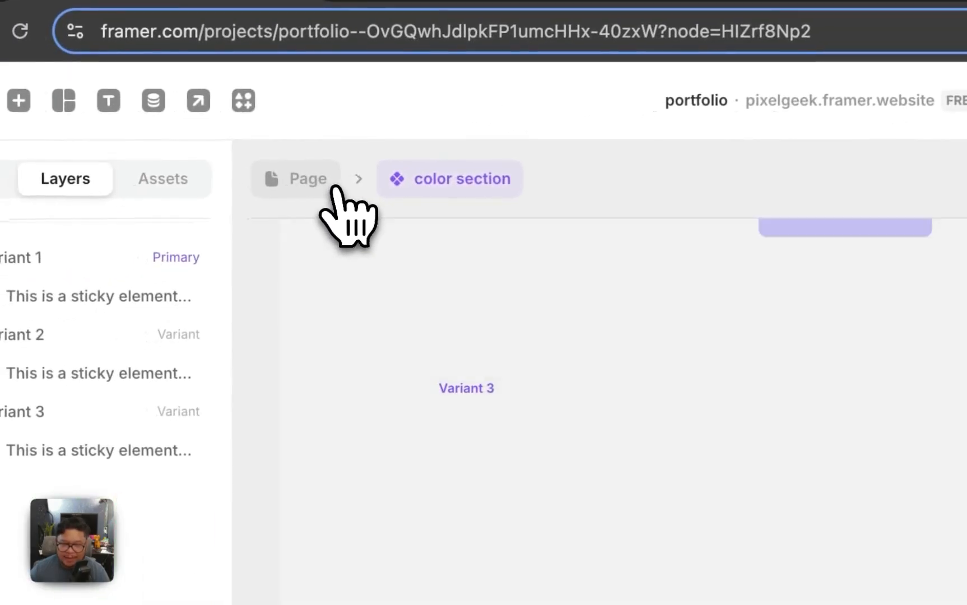
Return to the page and name the scroll section of the stack containing Row 2 "row-2"
click(330, 189)
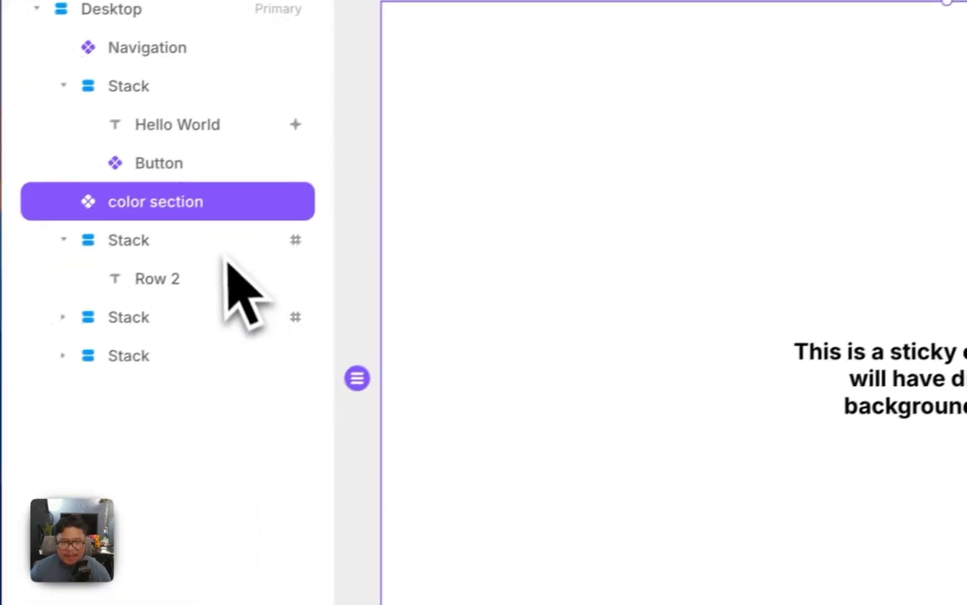
click(209, 248)
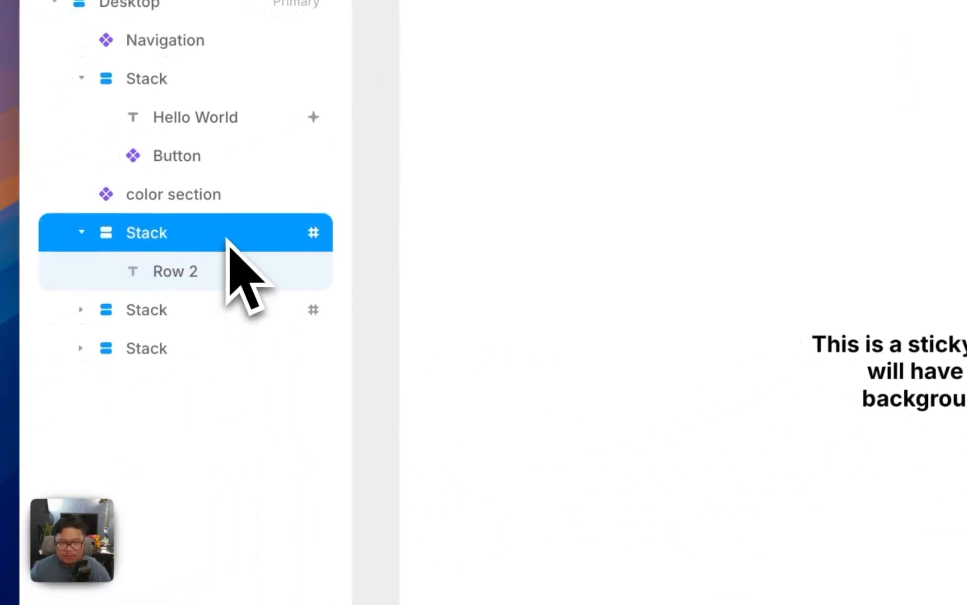
click(252, 308)
click(216, 241)
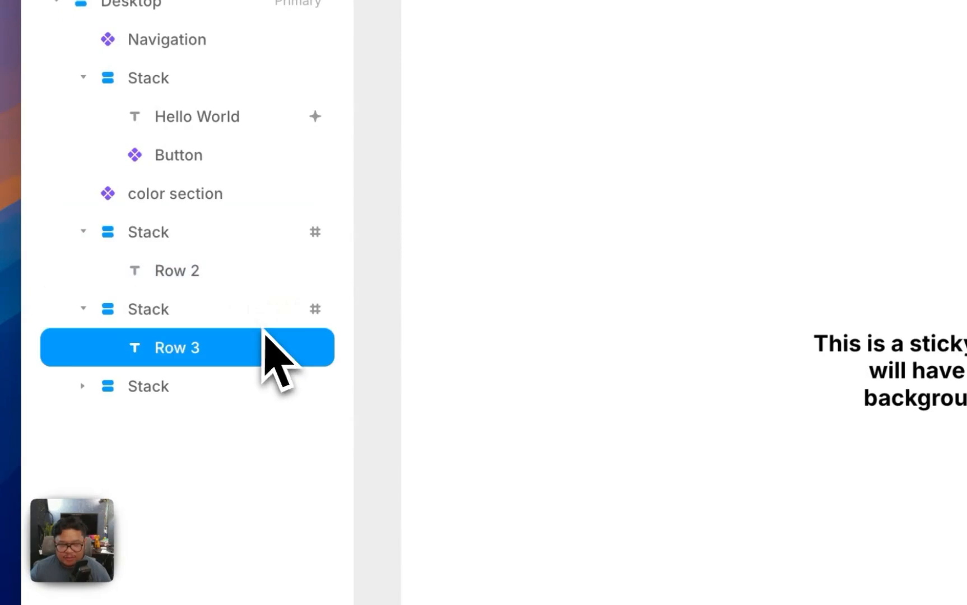
click(239, 308)
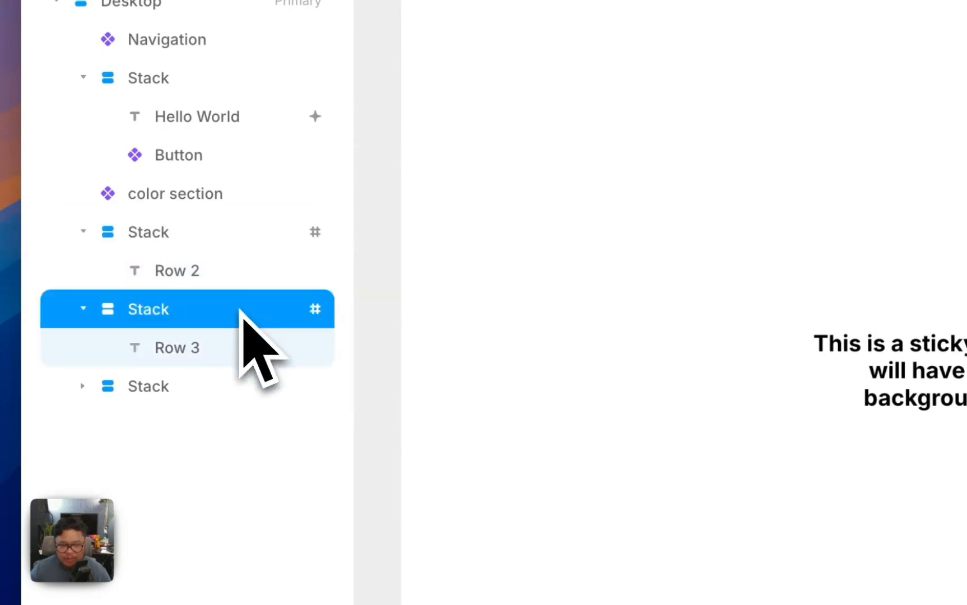
click(229, 238)
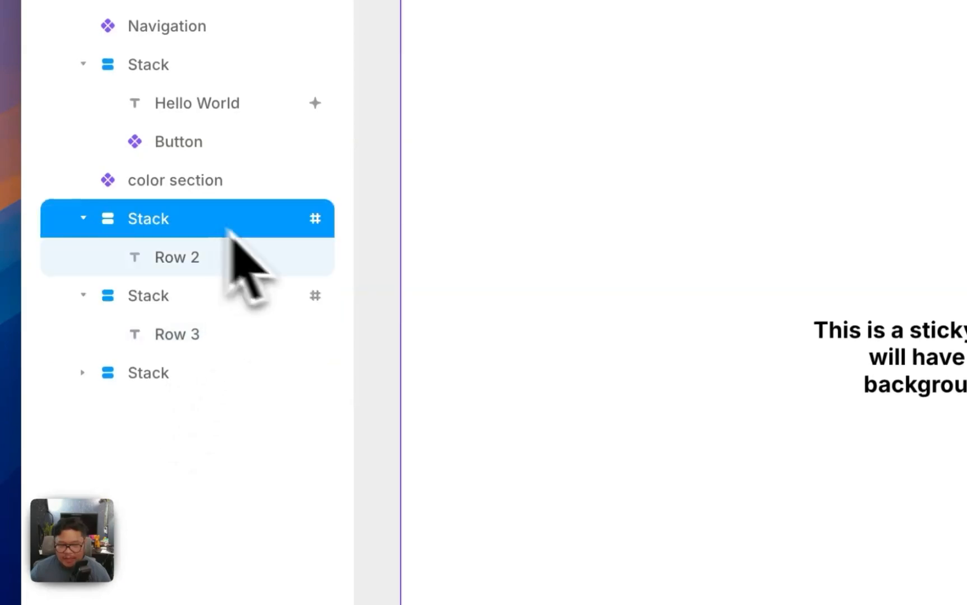
click(834, 361)
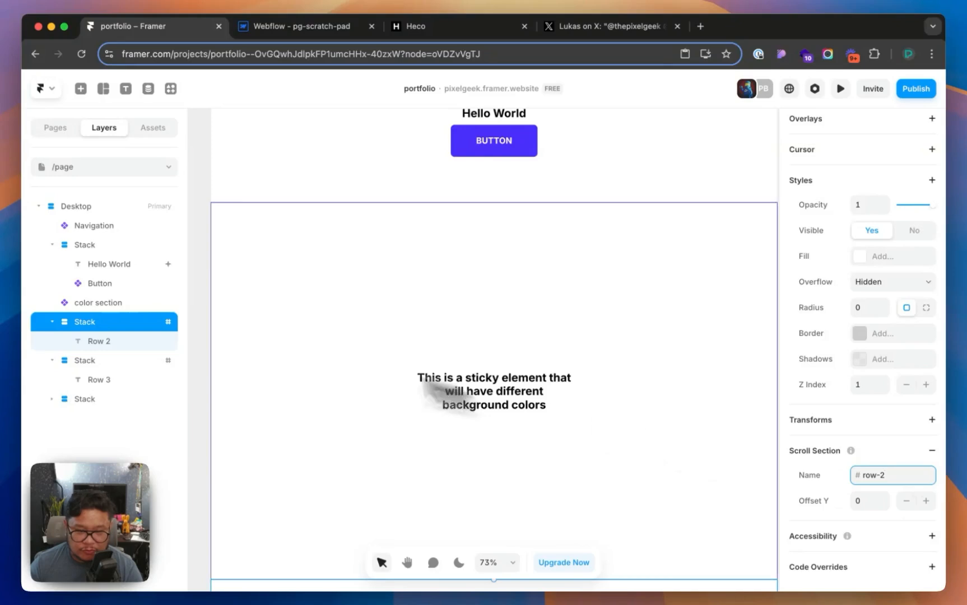
Name the scroll section of the stack containing Row 3 "row-3"
click(136, 365)
click(898, 479)
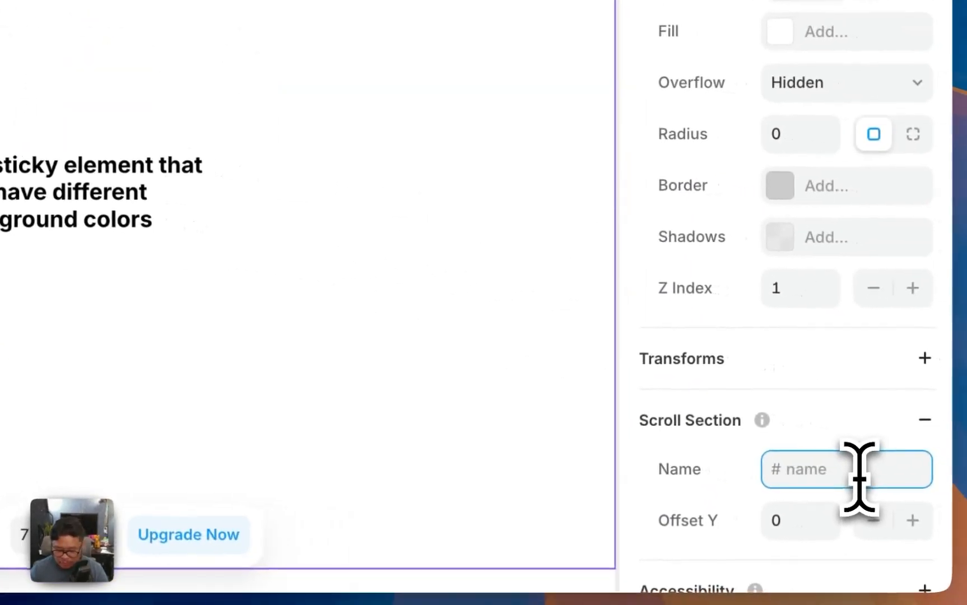
text(row-3)
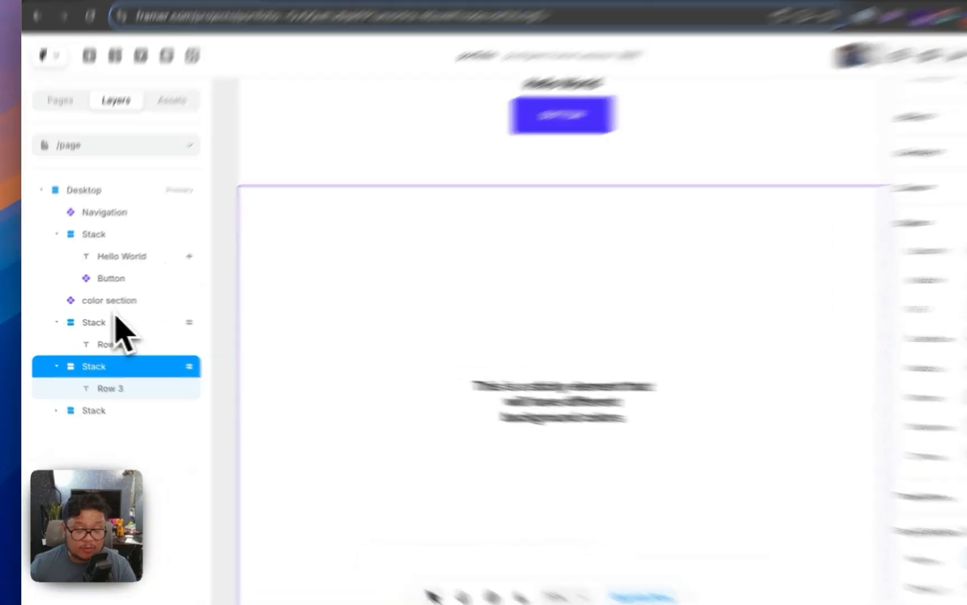
Add a Scroll Variant effect to the color section, triggered by Section in View, switching to Variant 2 at #row-2
click(105, 304)
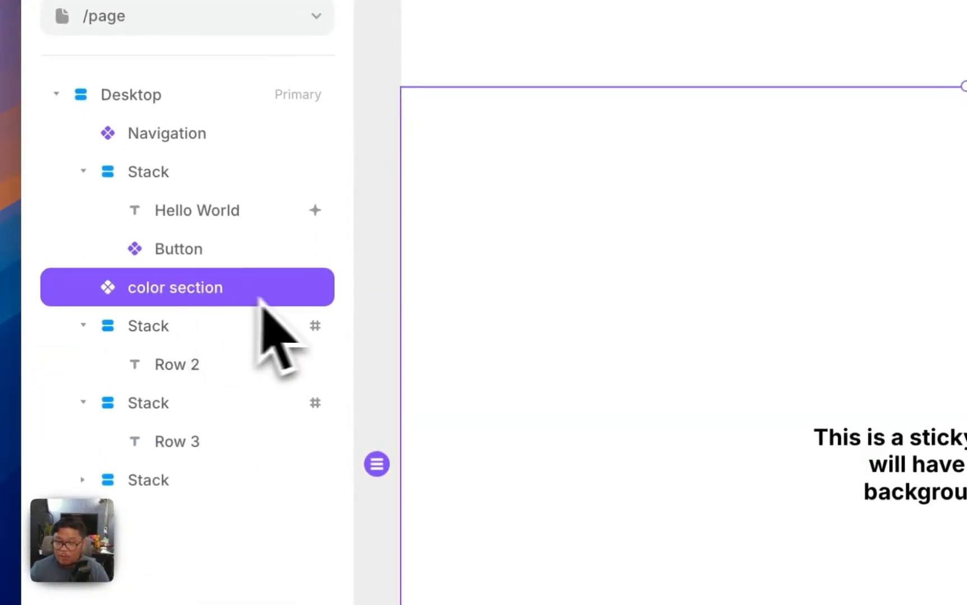
click(927, 133)
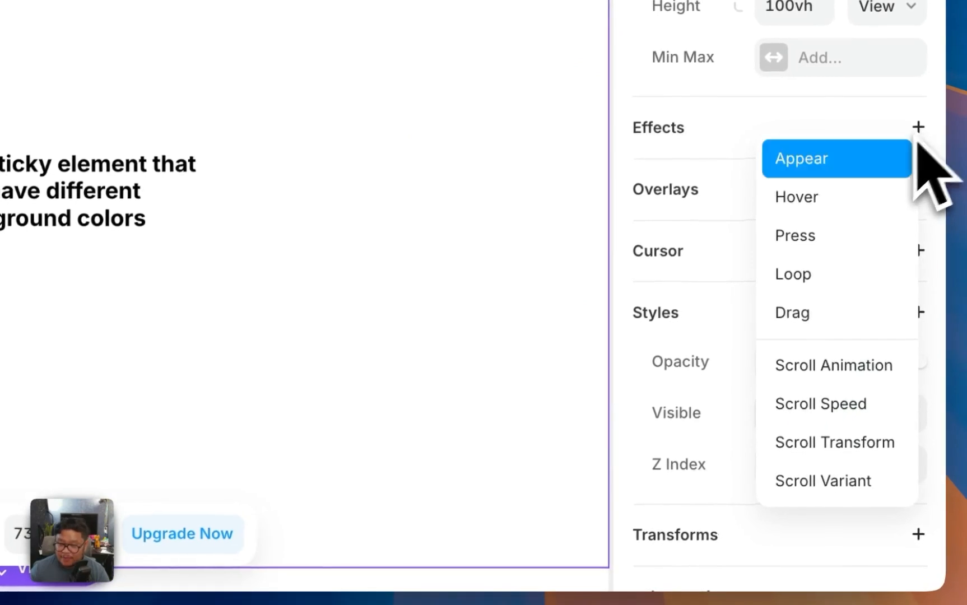
click(868, 488)
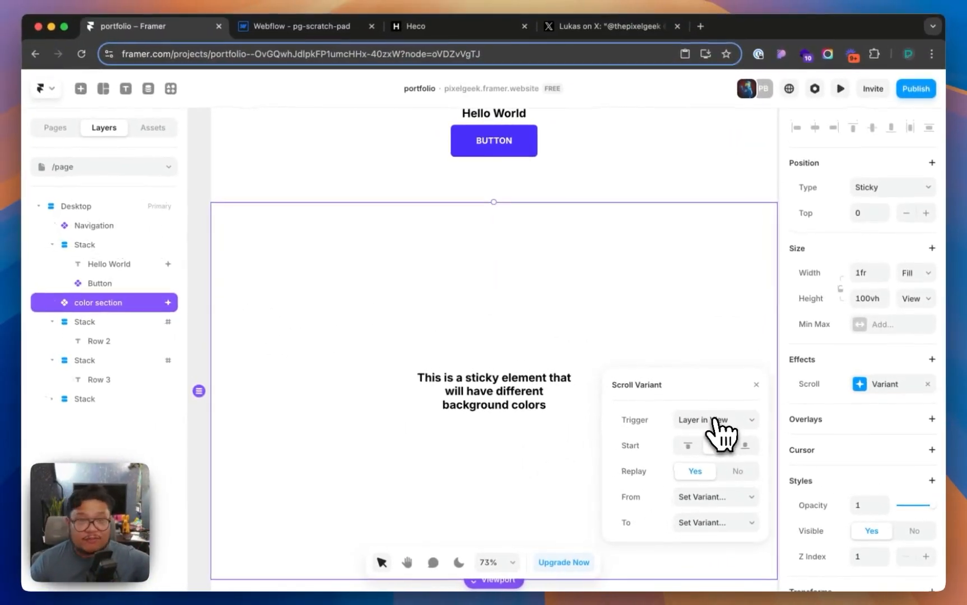
click(717, 421)
click(709, 436)
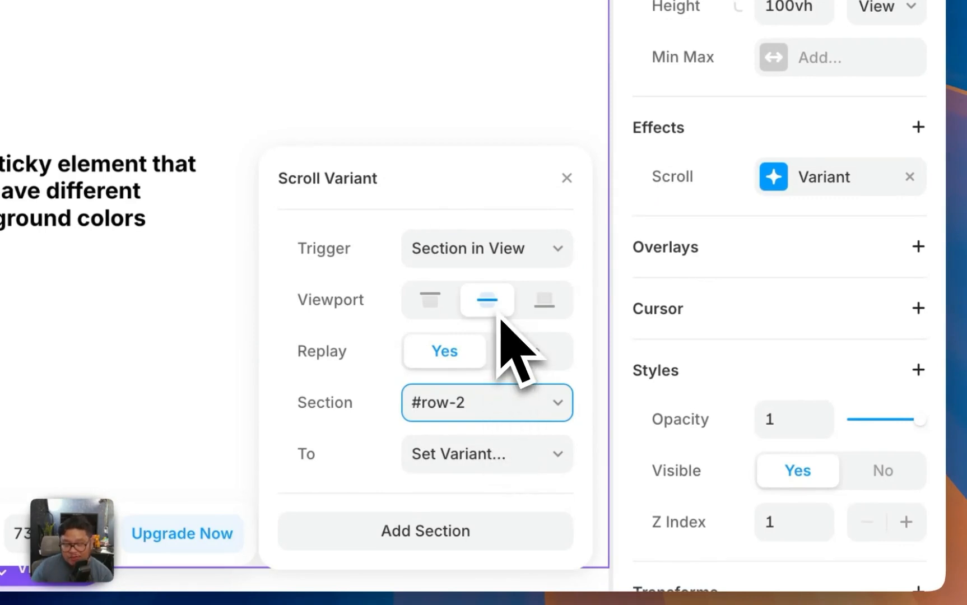
click(478, 456)
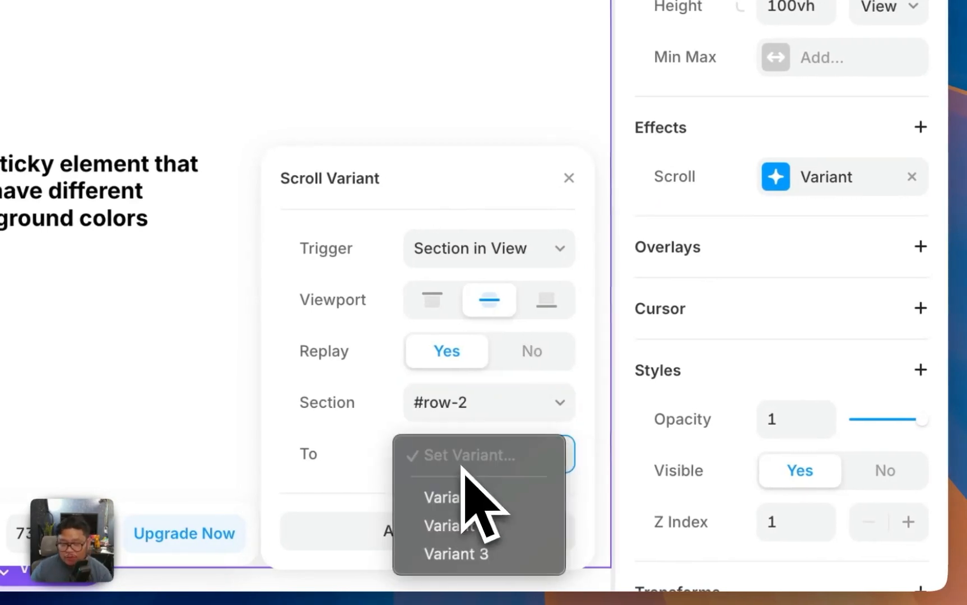
click(509, 522)
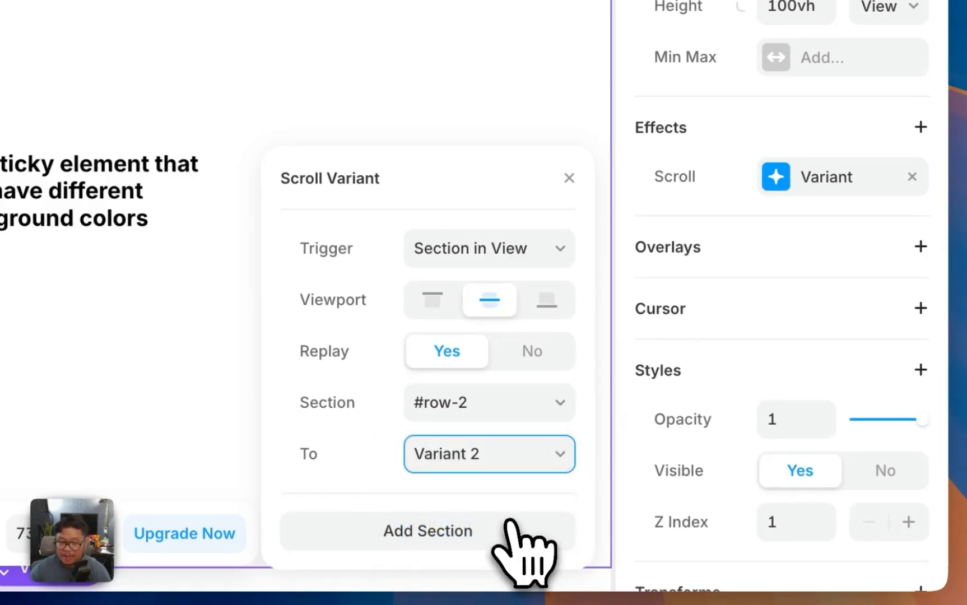
Add another section to the Scroll Variant effect that switches to Variant 3 at #row-3
click(515, 532)
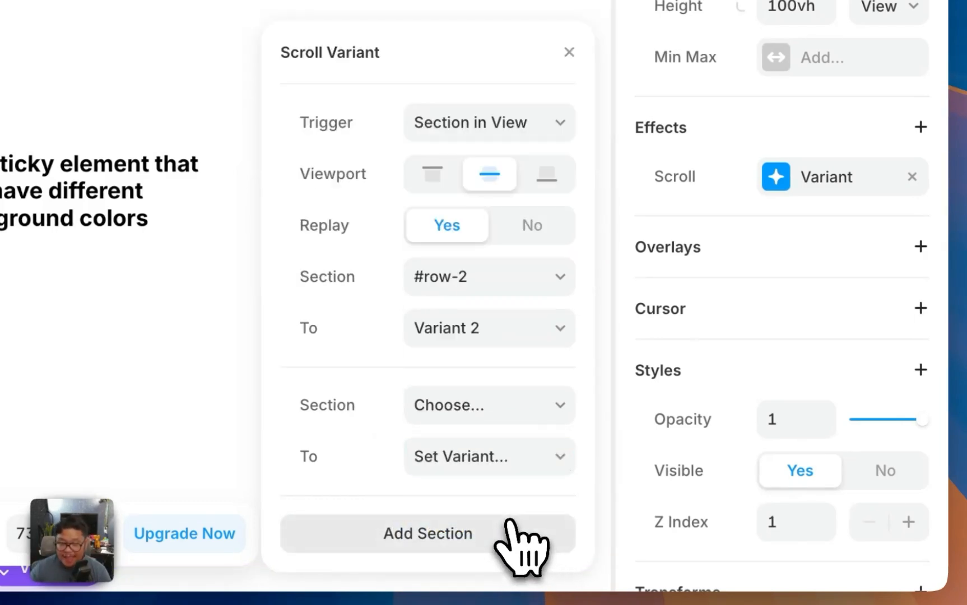
click(475, 416)
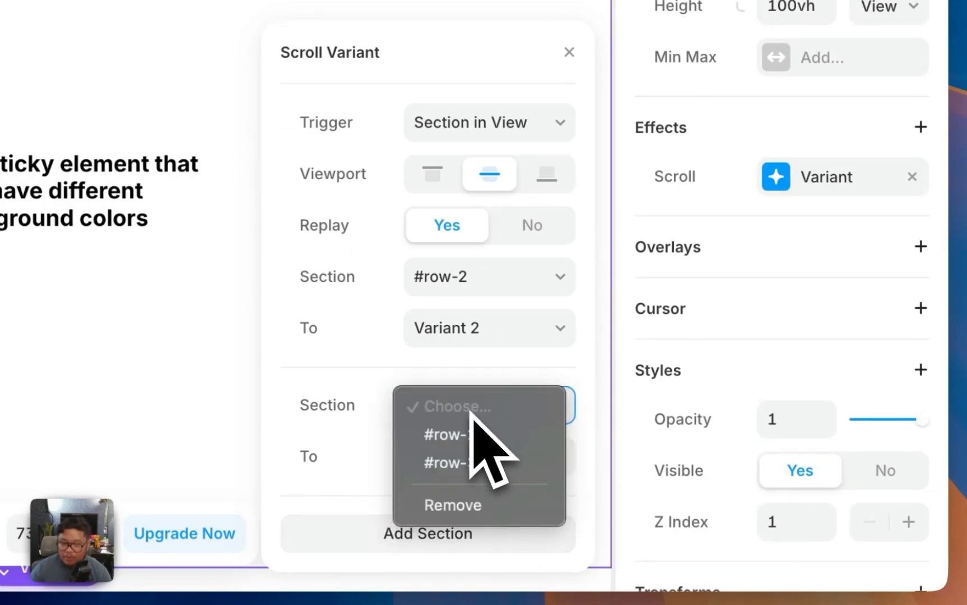
click(495, 464)
click(497, 477)
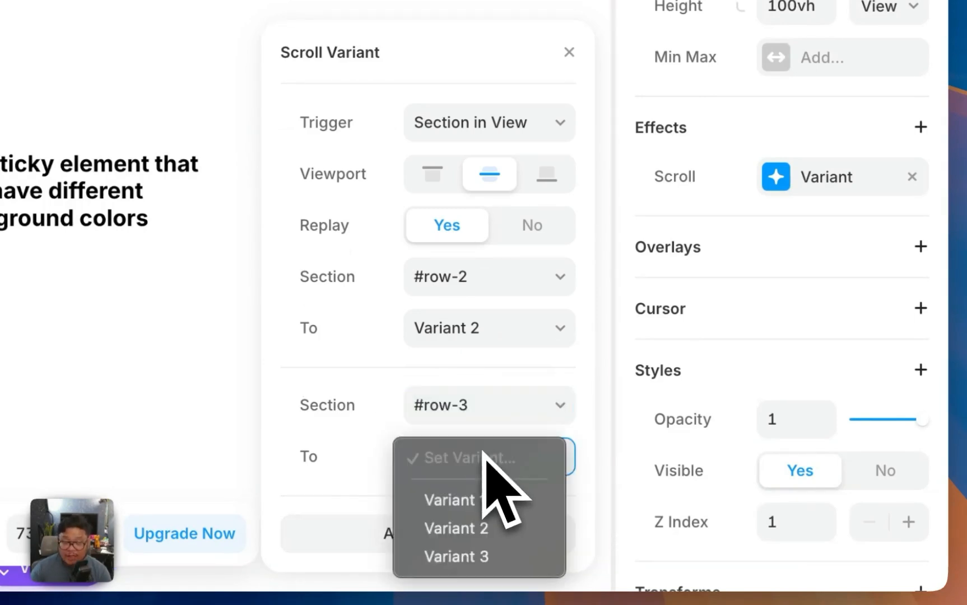
click(496, 554)
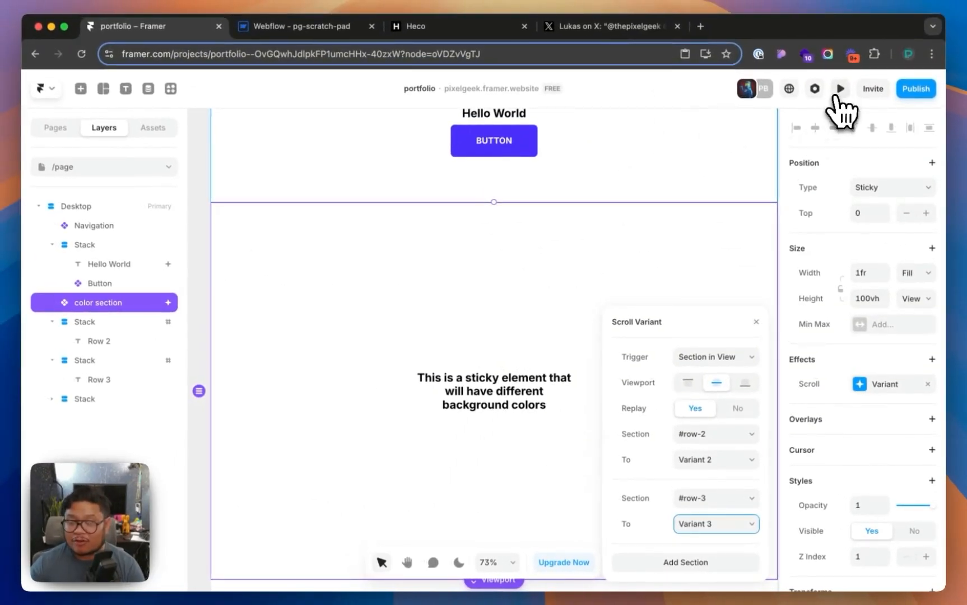
Preview the page and scroll down through the rows to test the color section's background changes
click(839, 90)
drag(867, 133, 872, 275)
drag(869, 336, 865, 396)
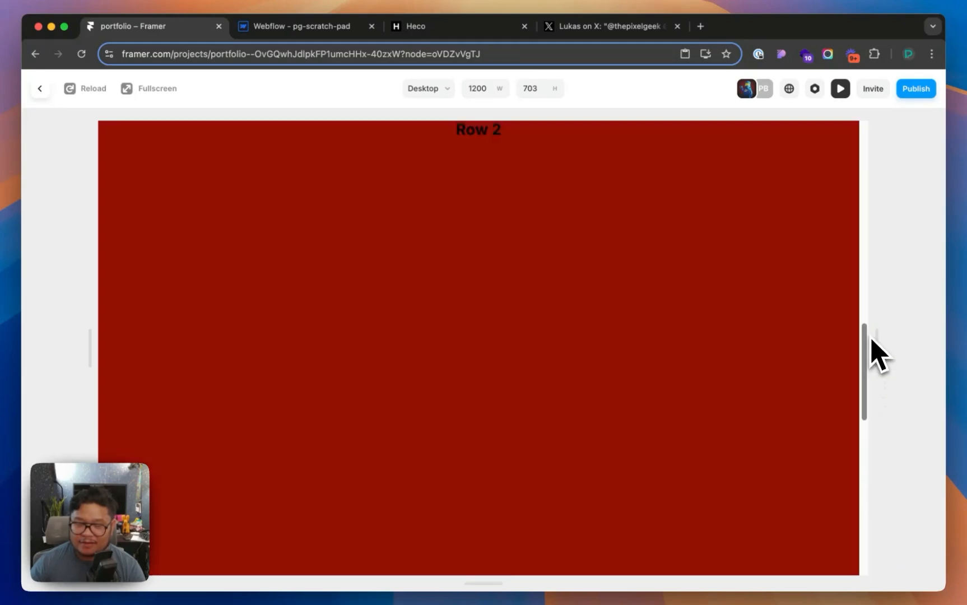
Scroll the Framer preview back up through the rows to check the background changes in reverse
drag(871, 339, 870, 301)
drag(869, 259, 870, 151)
Switch to the Webflow project, select the second row and review its style settings and place on the page
click(326, 32)
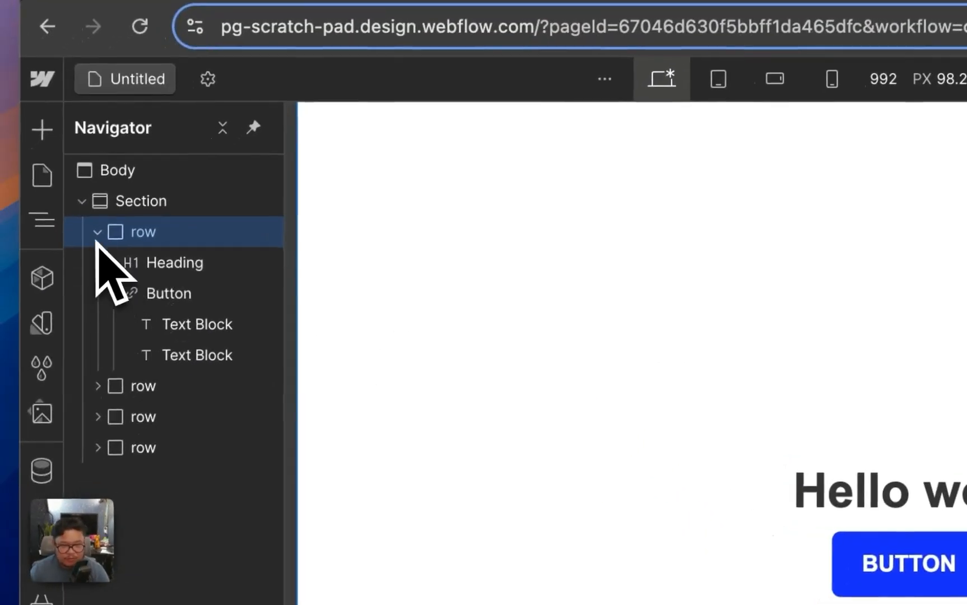
click(97, 232)
click(202, 261)
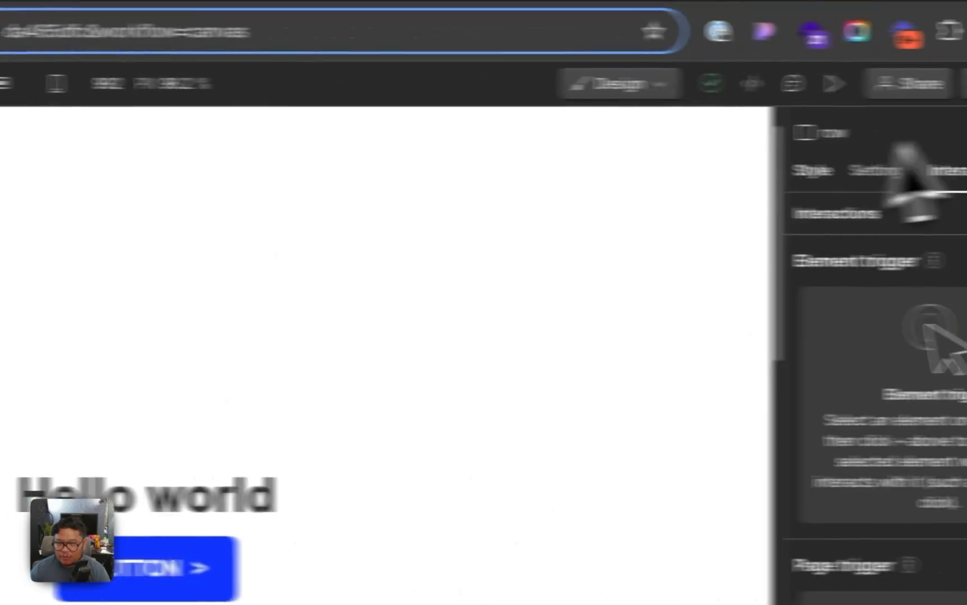
click(810, 170)
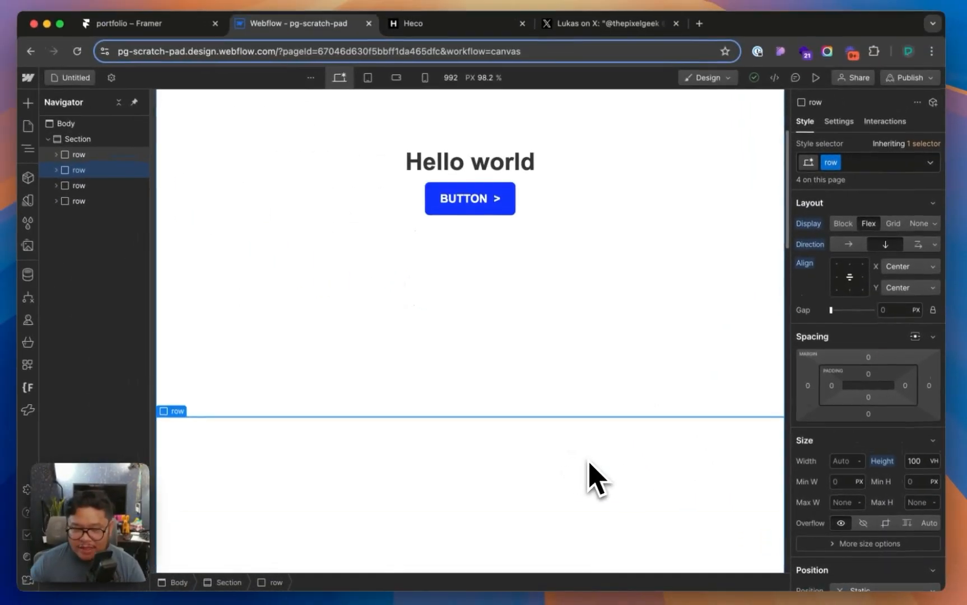
scroll(589, 464, down, 3)
scroll(590, 464, up, 6)
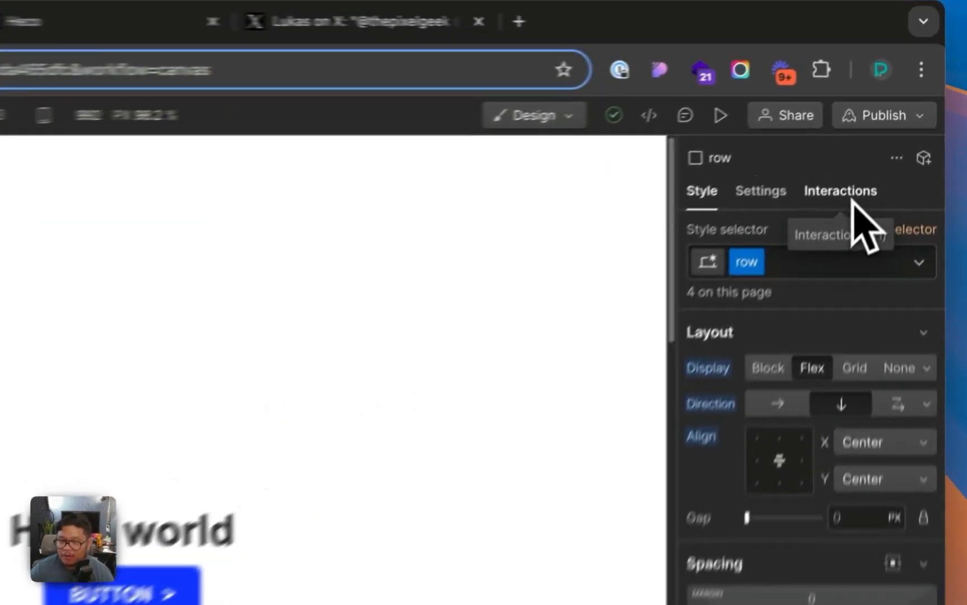
Add a While scrolling in view trigger to the second row with the Play scroll animation action
click(892, 129)
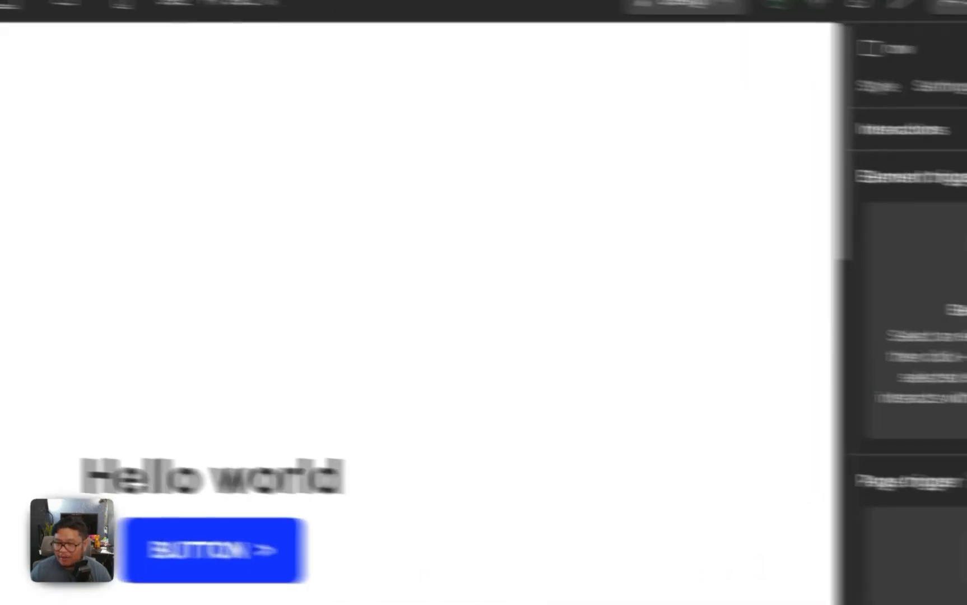
click(936, 157)
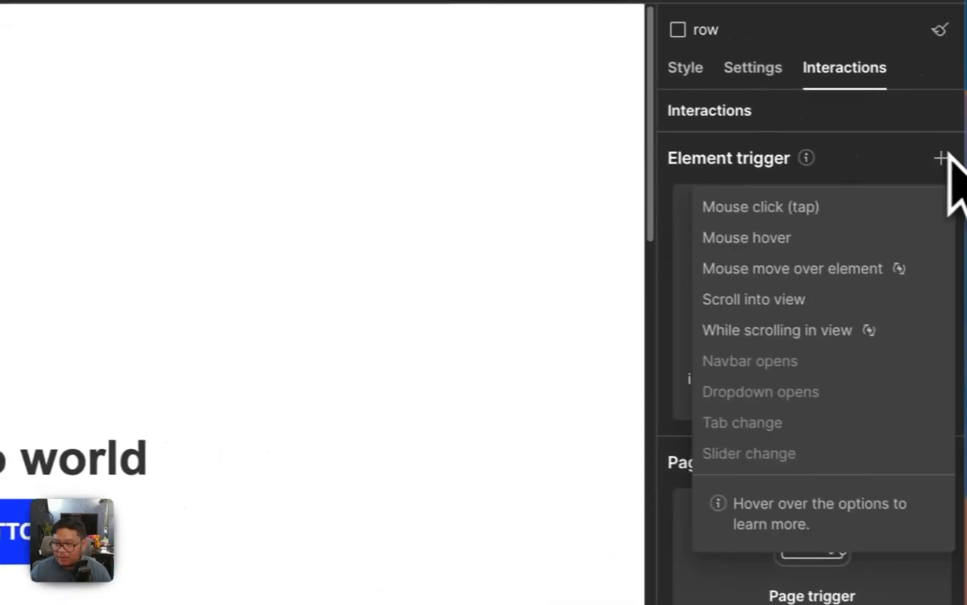
click(817, 336)
click(802, 294)
click(807, 349)
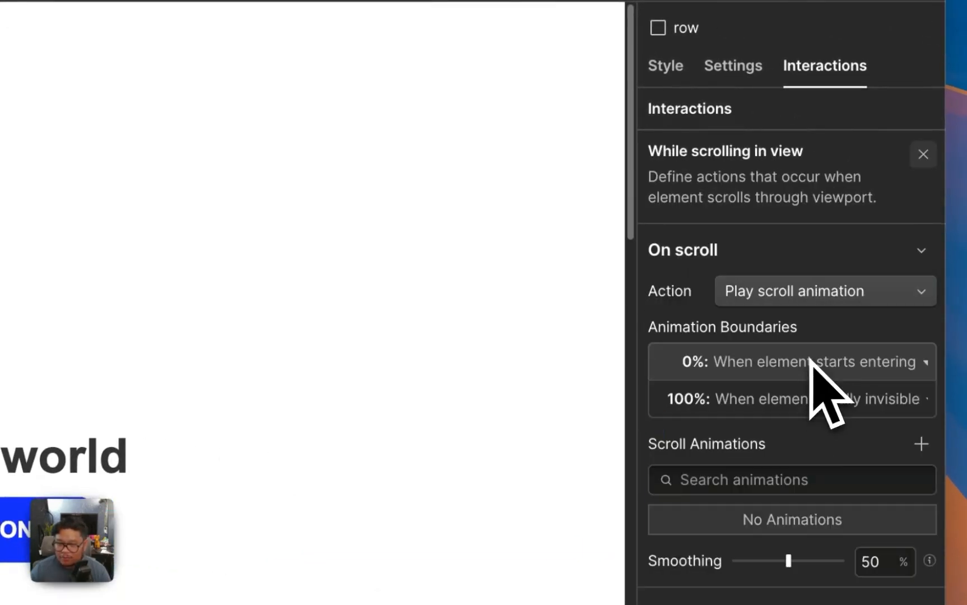
Create a new scroll animation named "row 2" for the second row's trigger
click(922, 444)
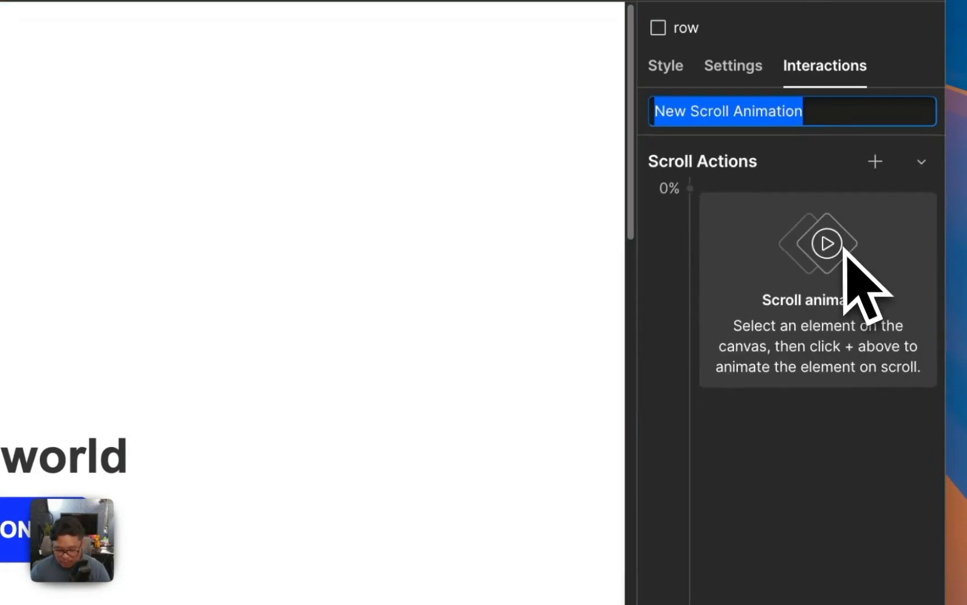
text(row 2)
key(Return)
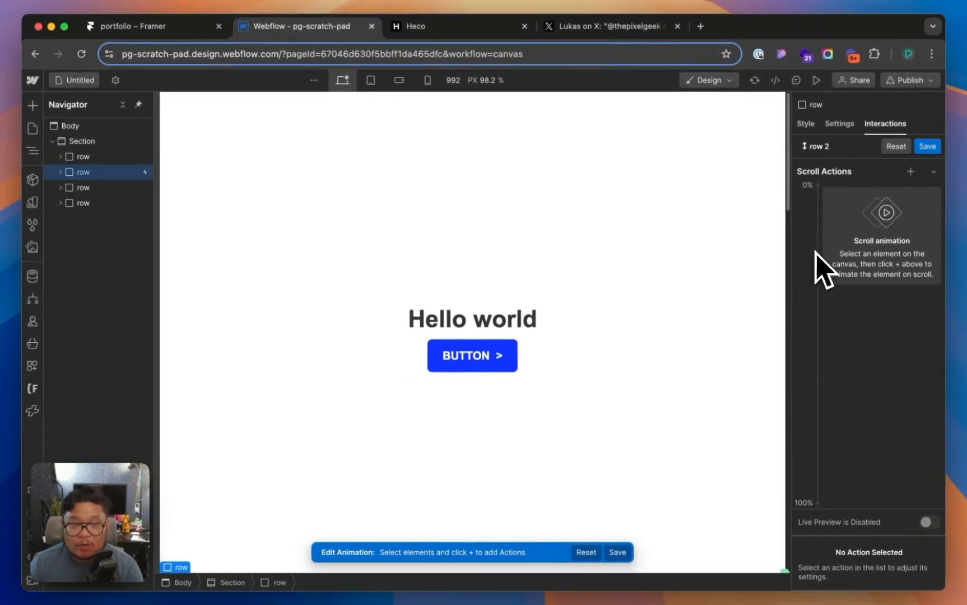
Add a BG Color scroll action to the parent Section and set its 0% keyframe to transparent
click(89, 143)
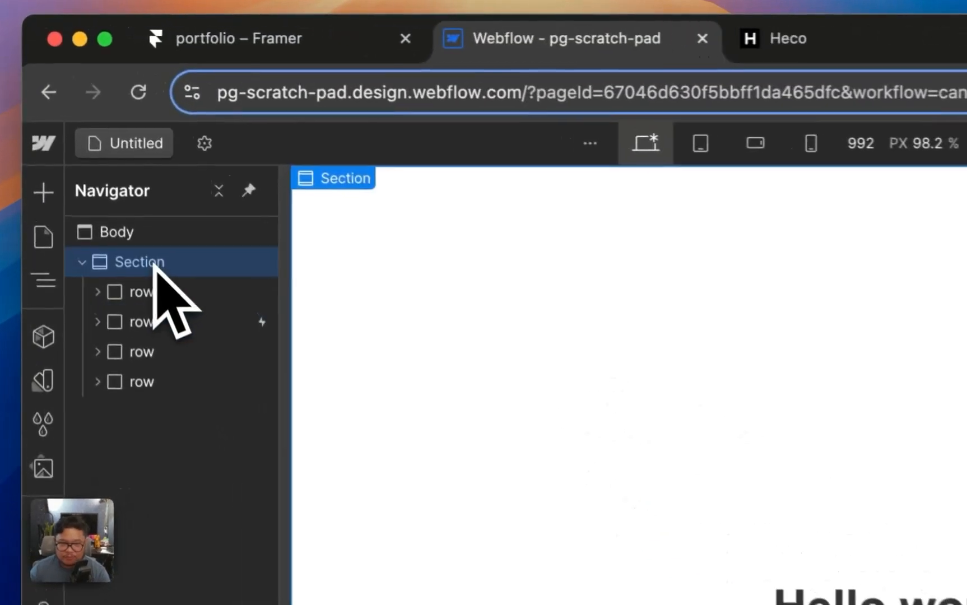
click(847, 166)
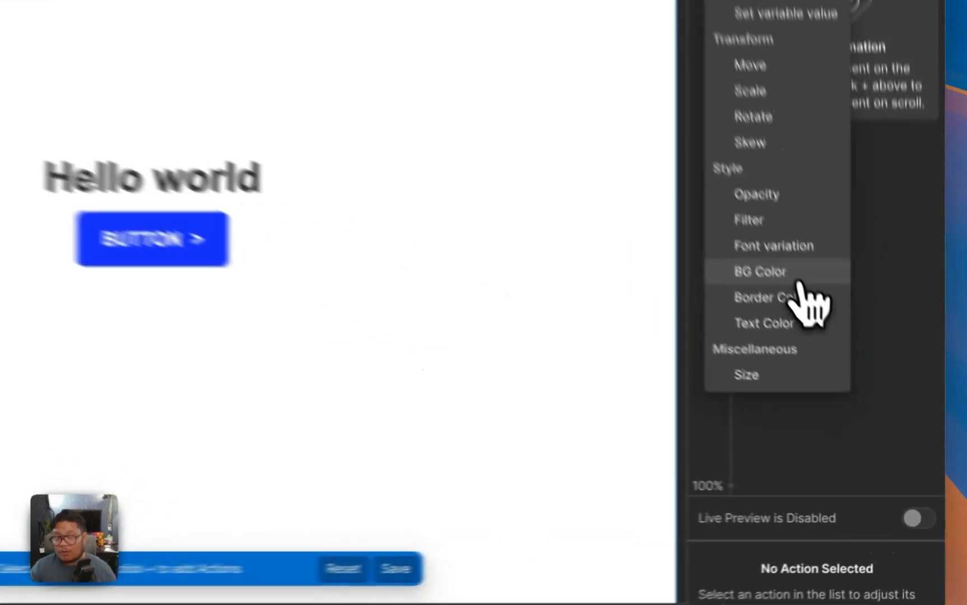
click(859, 380)
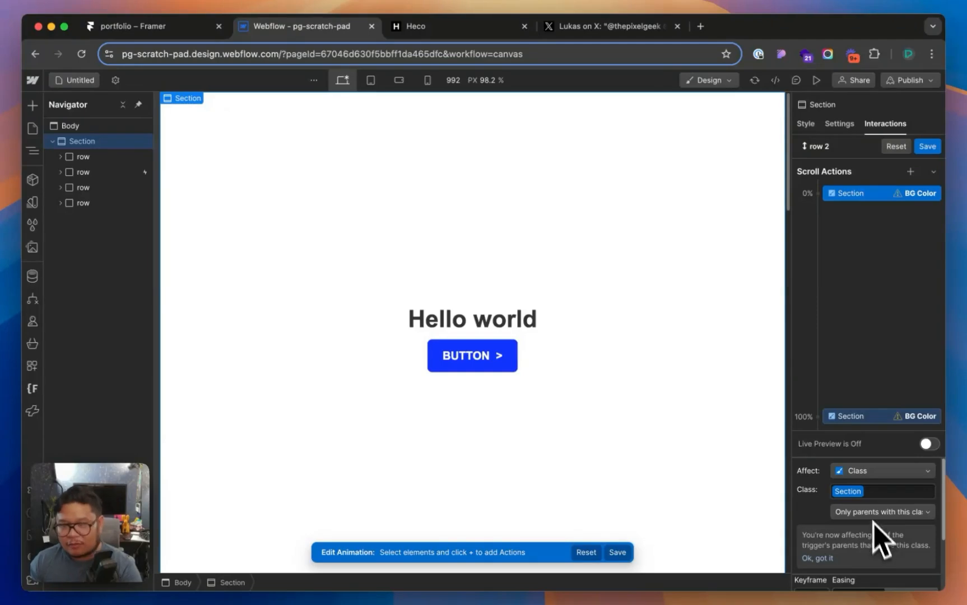
scroll(891, 582, down, 2)
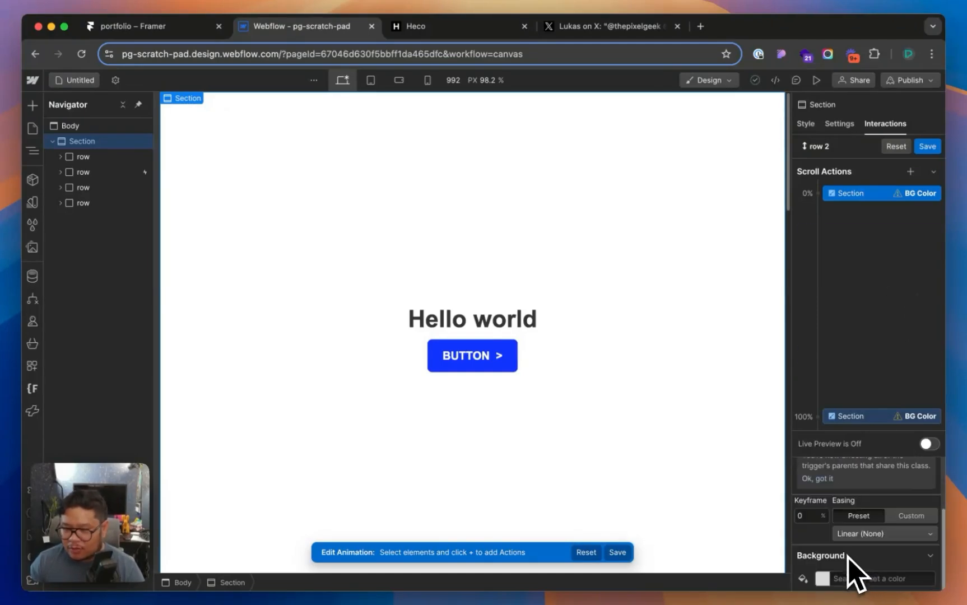
click(852, 574)
text(transparent)
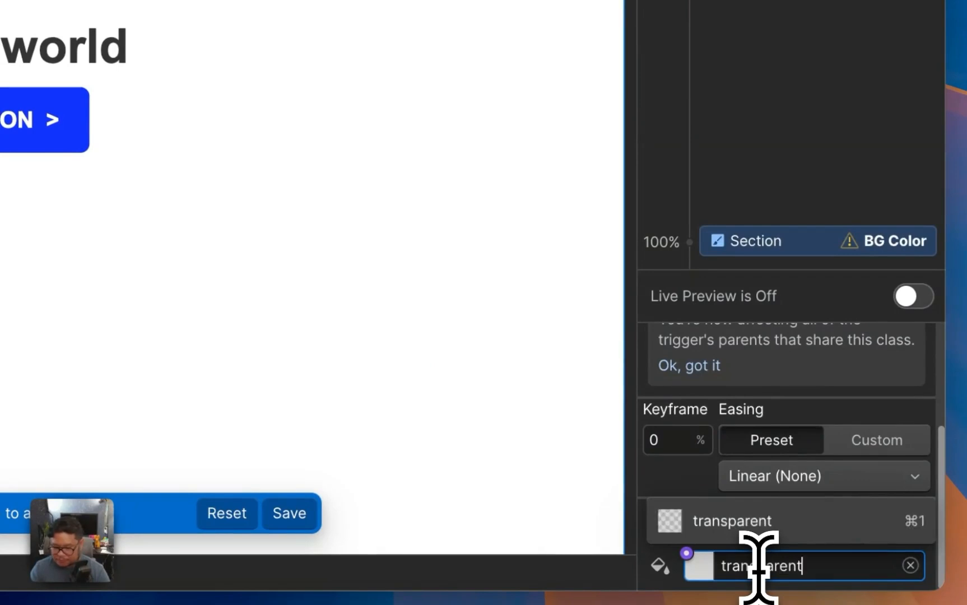
key(Return)
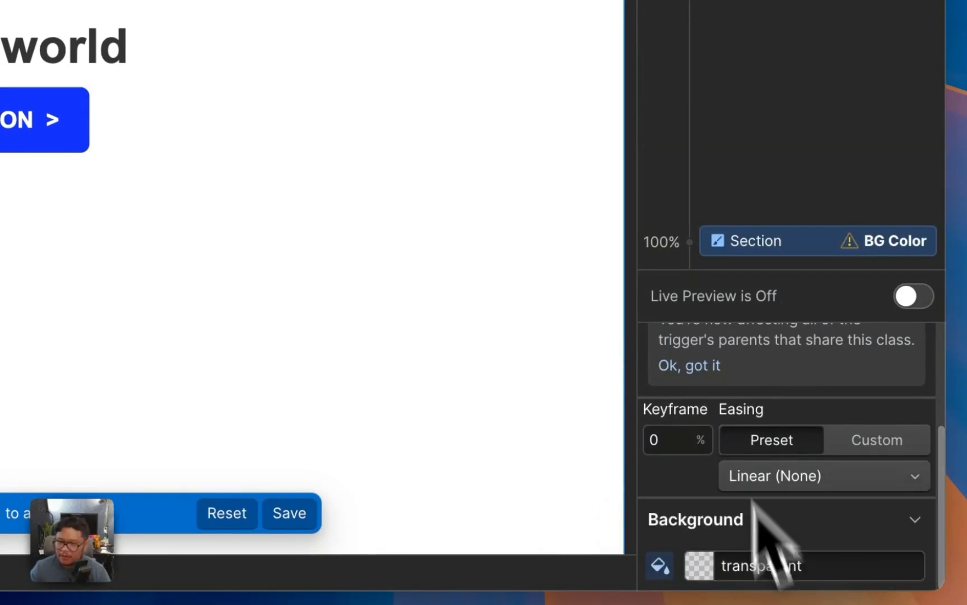
Set the Section's 100% BG Color keyframe to the green #00882d
click(758, 249)
click(773, 567)
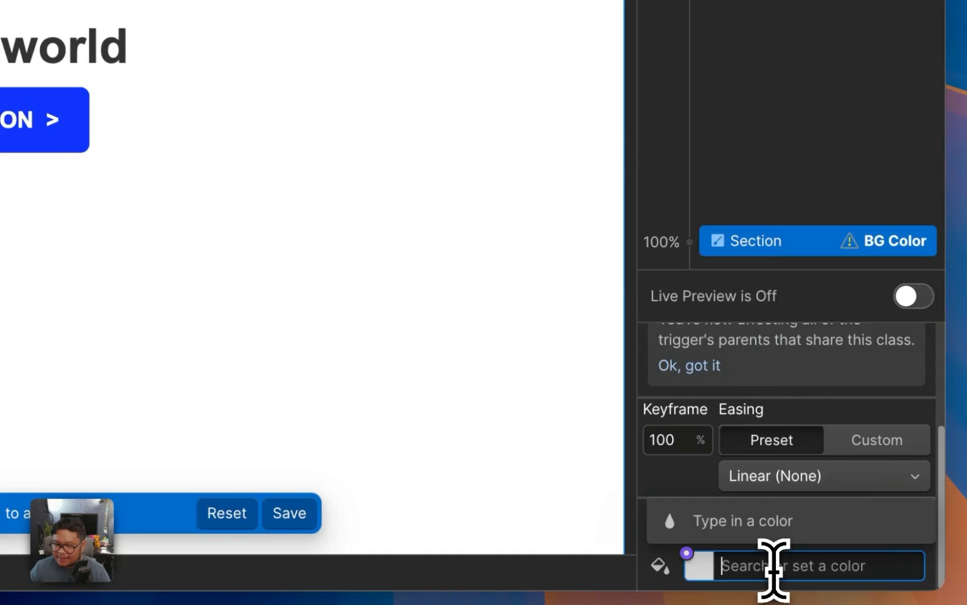
click(703, 568)
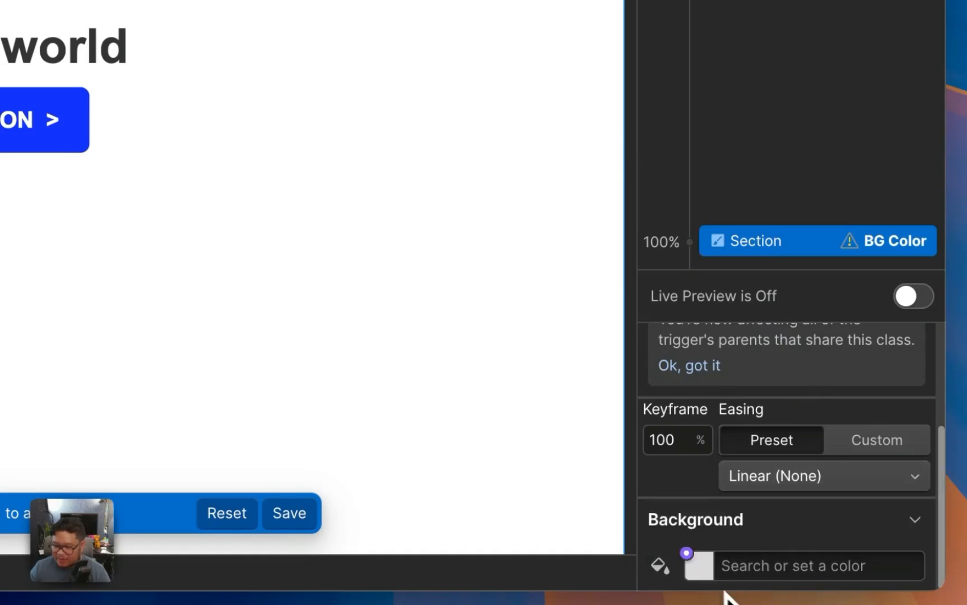
click(709, 578)
click(790, 407)
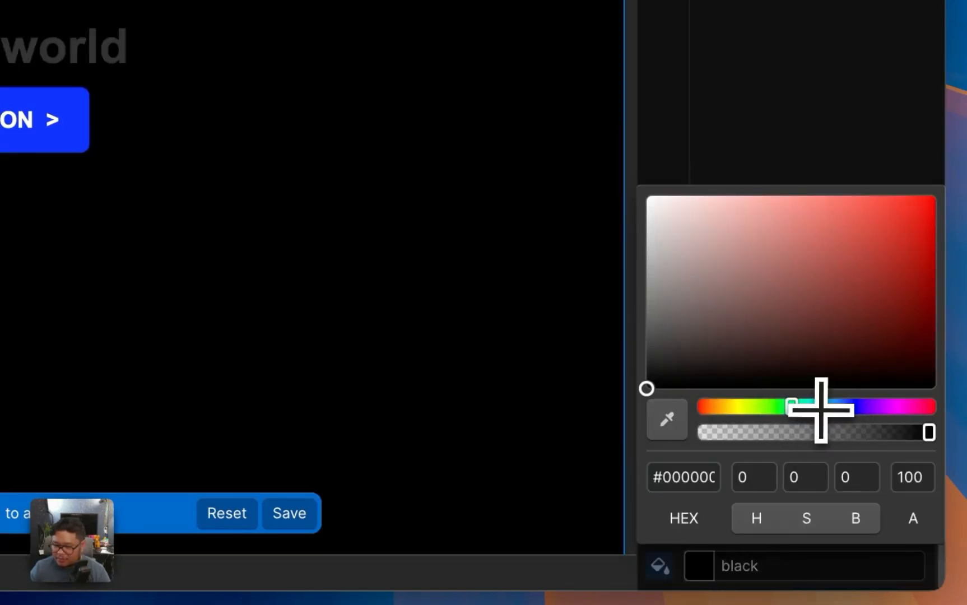
drag(826, 383, 960, 196)
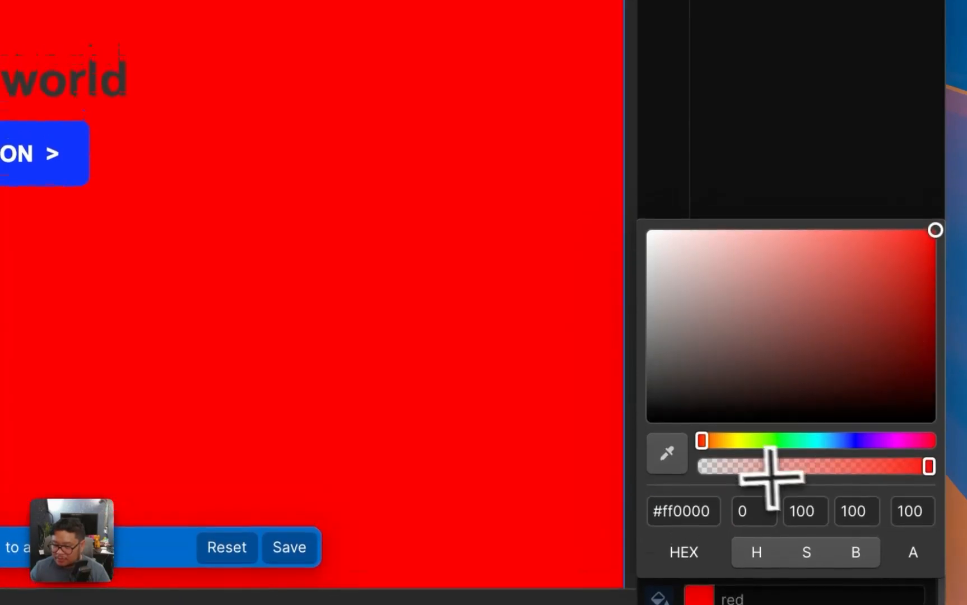
click(786, 405)
drag(837, 356, 961, 321)
click(853, 312)
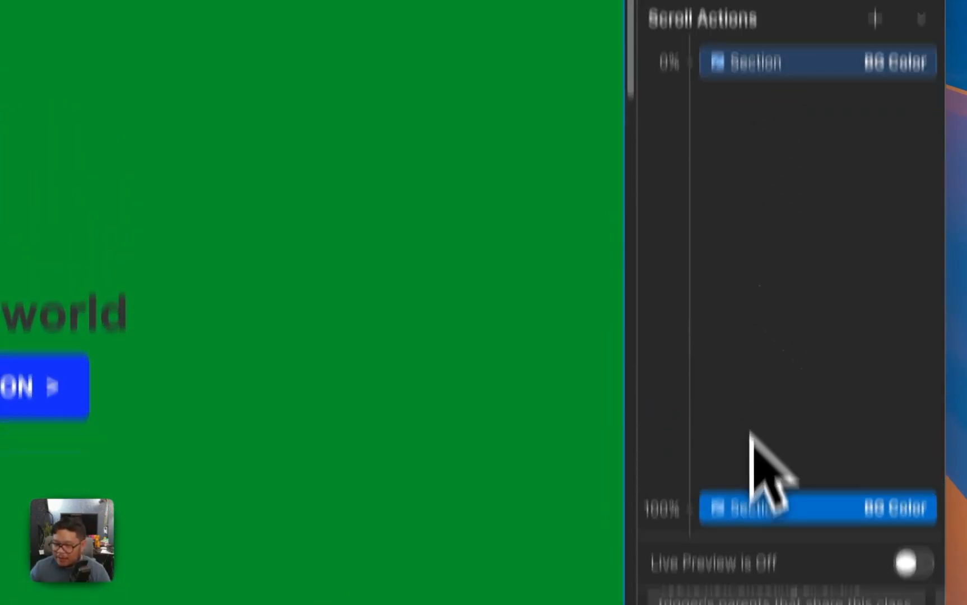
Move the green BG Color keyframe to 20% and turn on Live Preview to test it while scrolling
double_click(680, 444)
text(20)
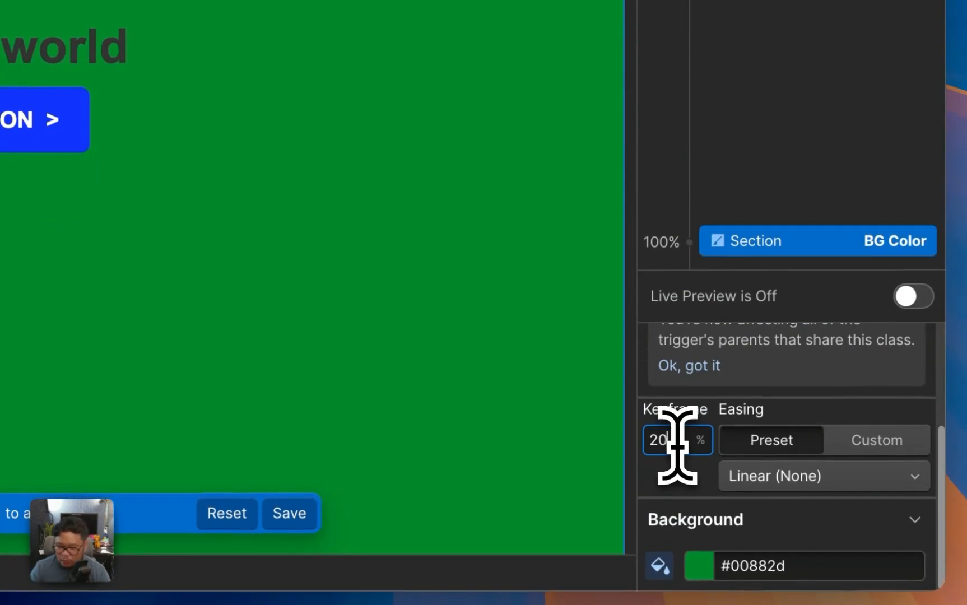
click(913, 296)
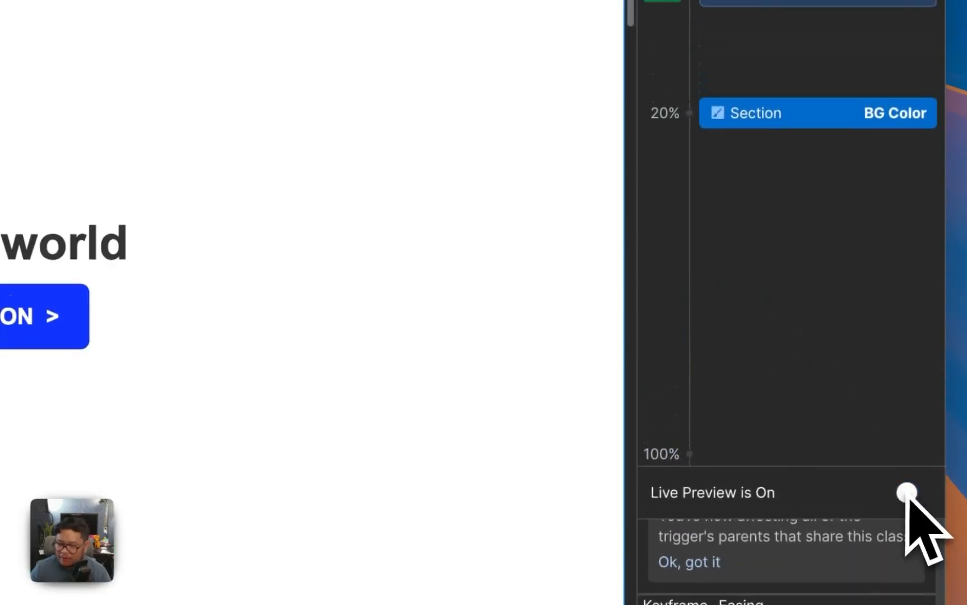
mouse_move(632, 192)
mouse_down()
mouse_move(626, 354)
mouse_move(630, 241)
mouse_up()
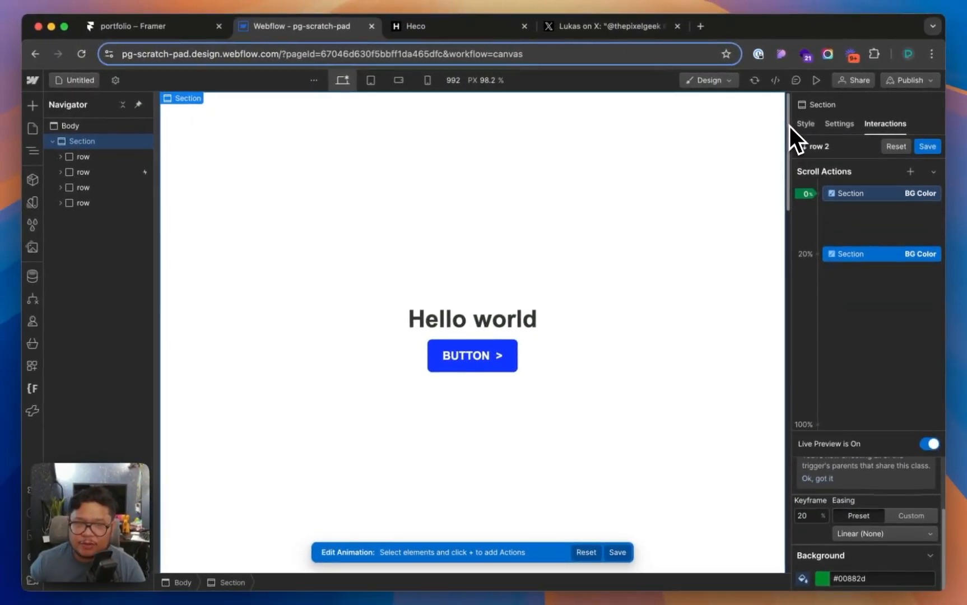
mouse_move(789, 130)
mouse_down()
mouse_move(791, 192)
mouse_move(797, 130)
mouse_up()
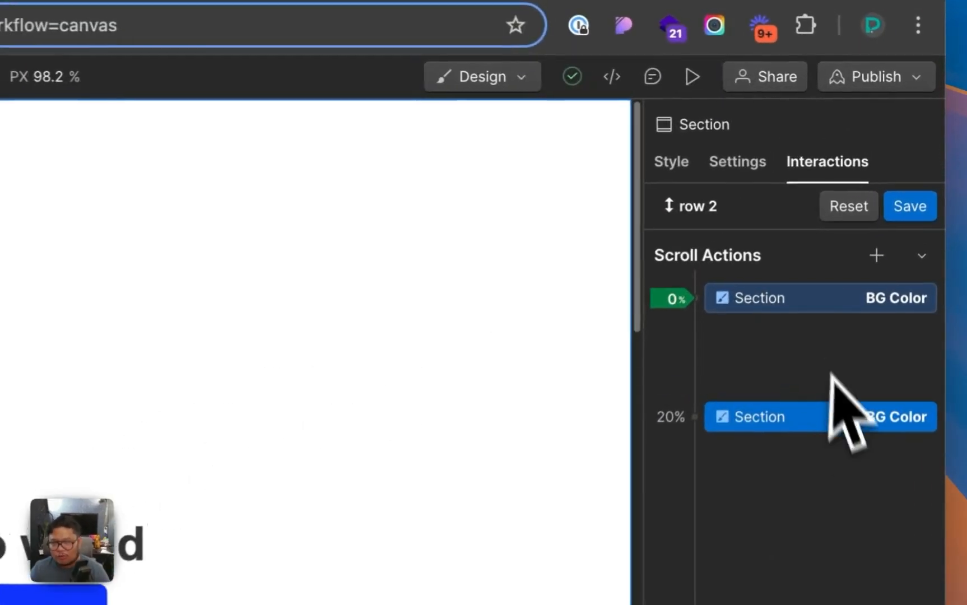
Shift the green BG Color keyframe to 21% and retest the scroll animation with Live Preview on
drag(865, 254, 868, 255)
drag(791, 427, 792, 444)
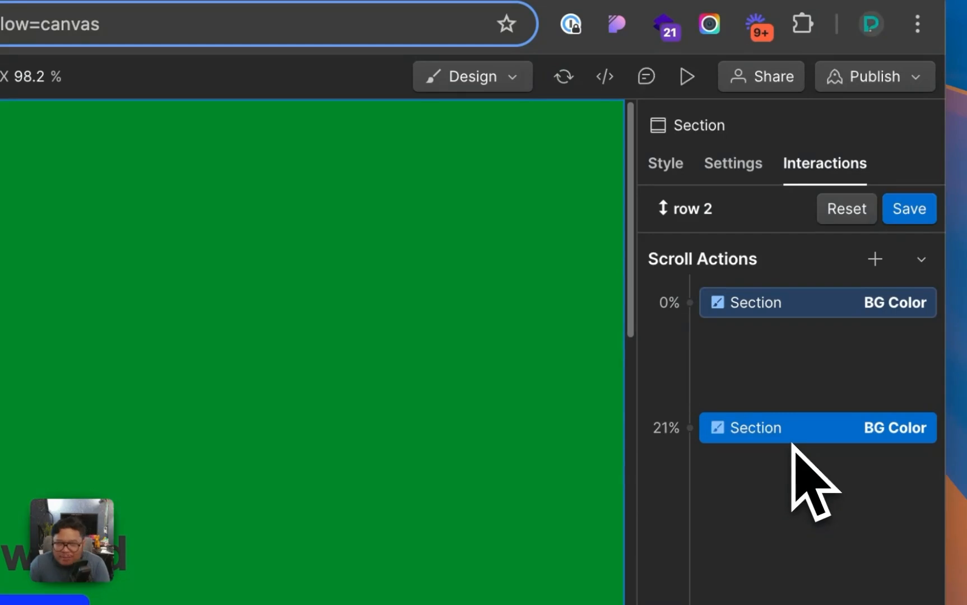
click(915, 486)
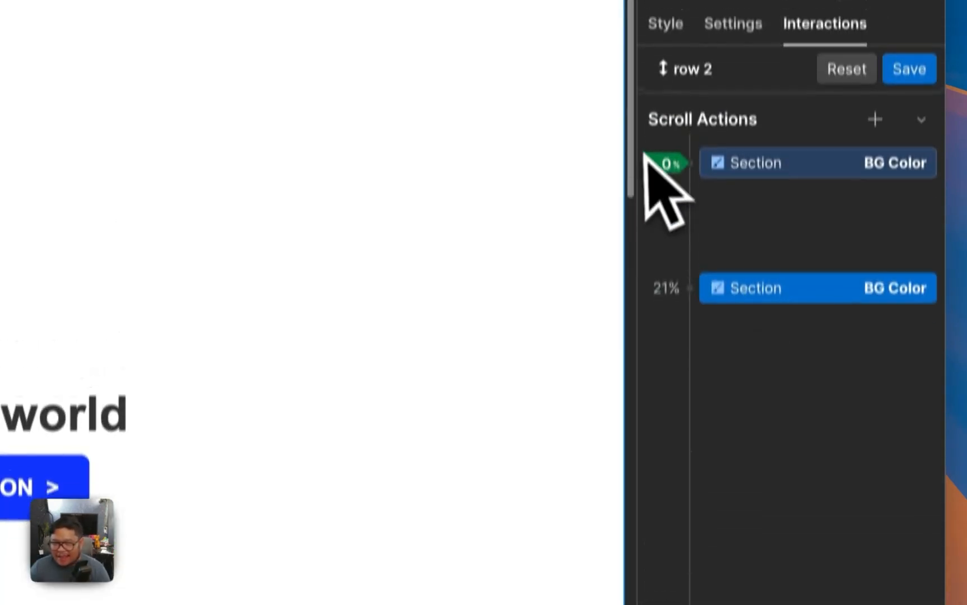
scroll(635, 335, down, 6)
drag(634, 232, 648, 132)
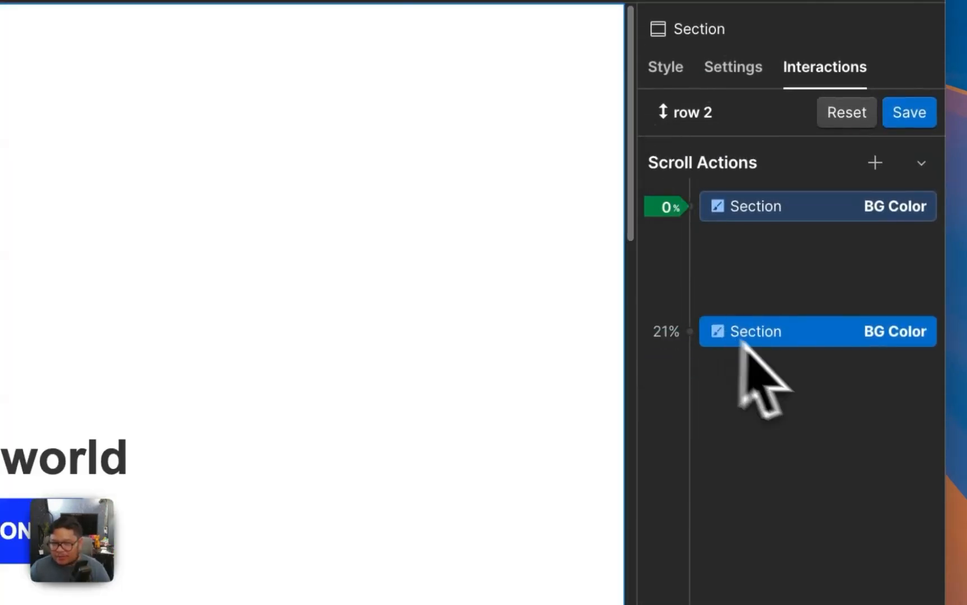
Set the green BG Color keyframe to 20% and save the row 2 animation
click(671, 443)
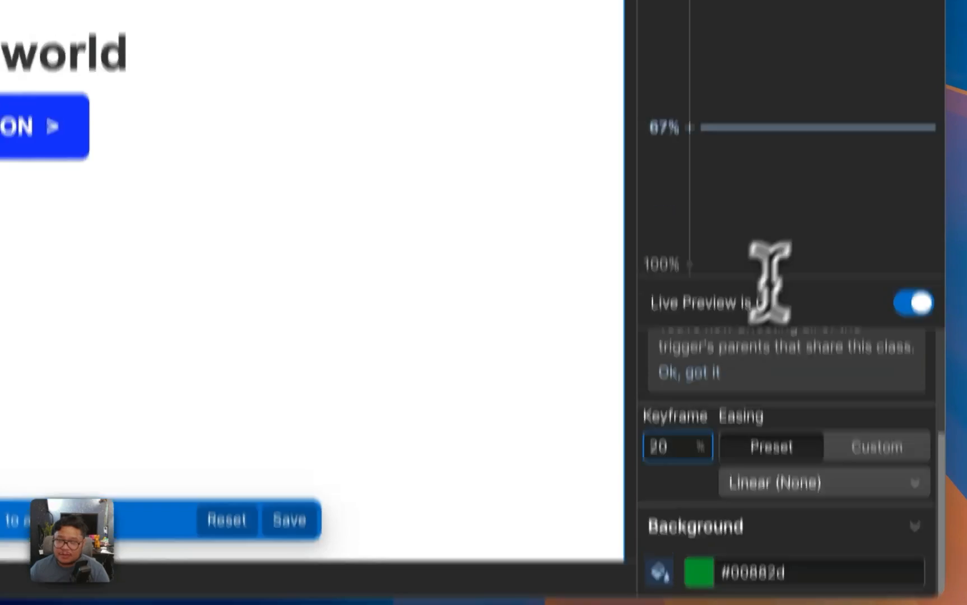
click(908, 95)
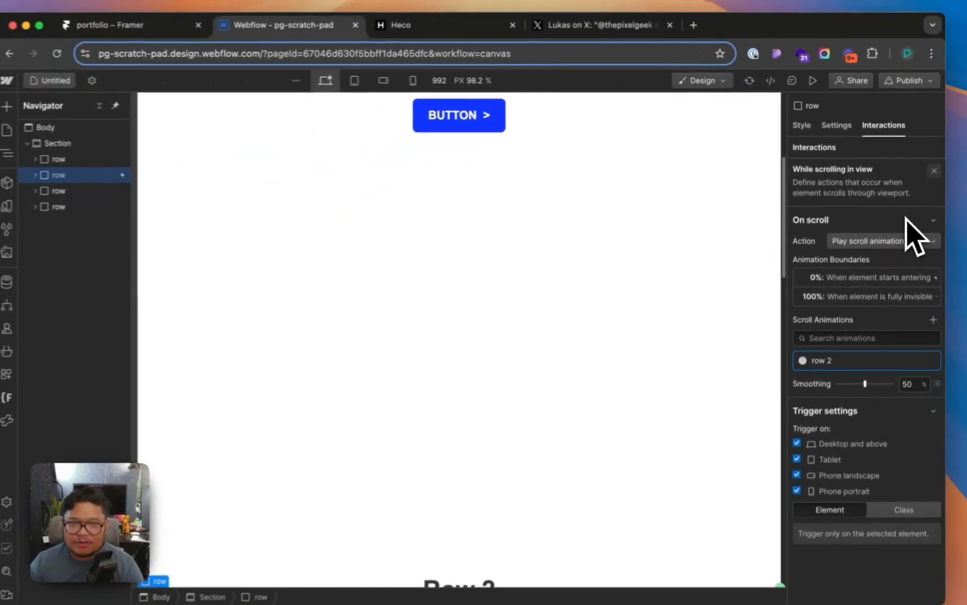
Add a While scrolling in view trigger to the third row with the Play scroll animation action
click(107, 187)
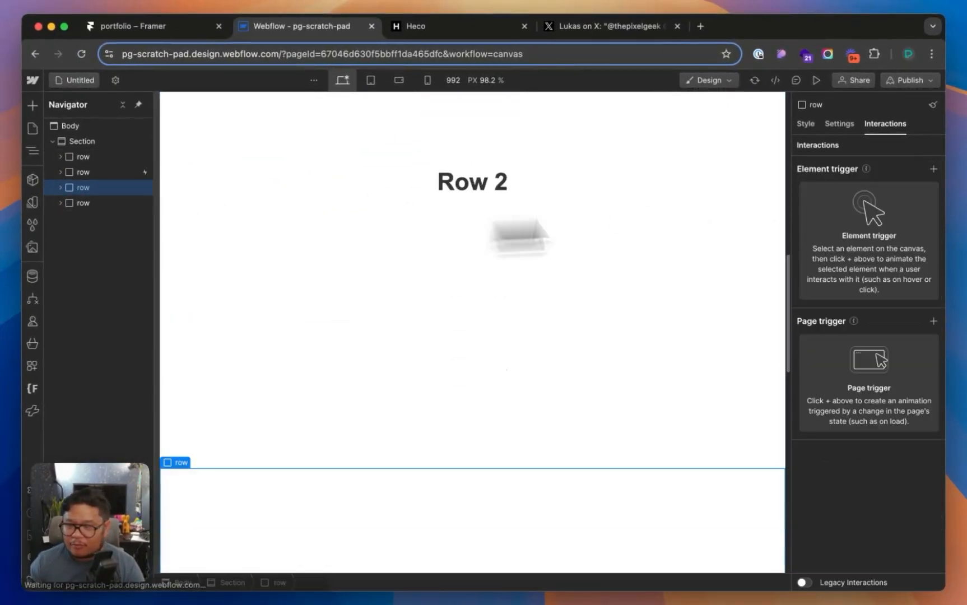
click(933, 170)
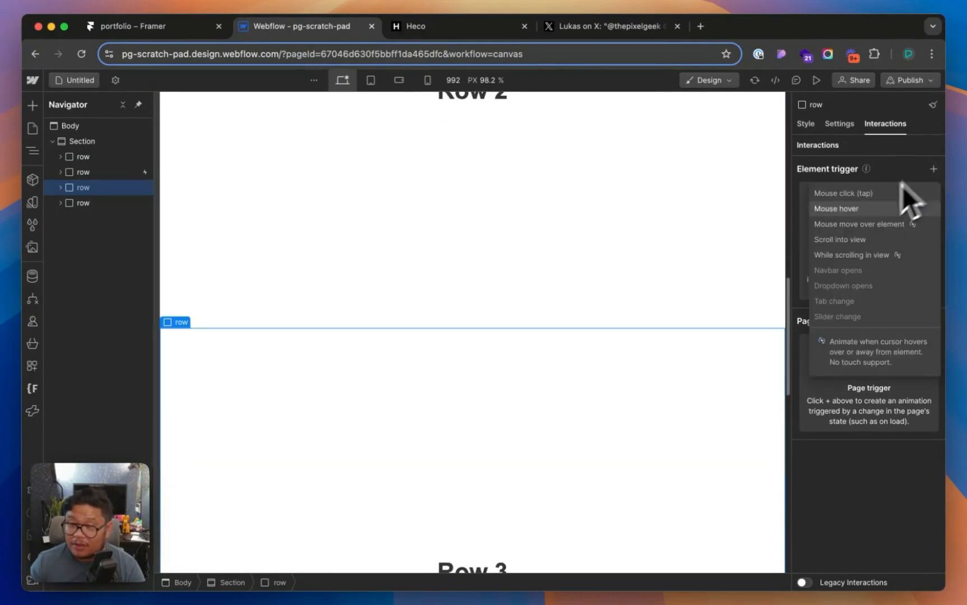
click(867, 257)
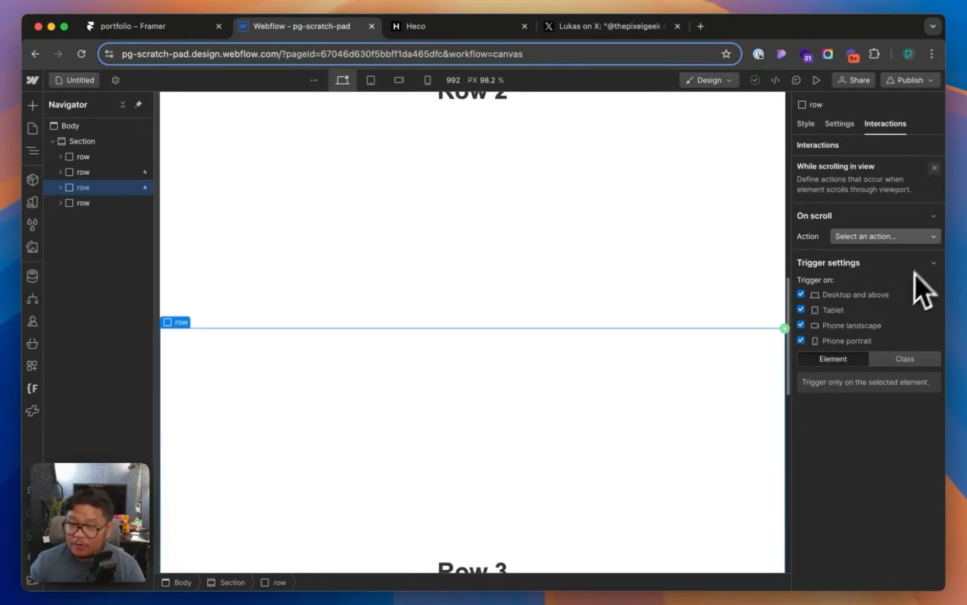
click(867, 236)
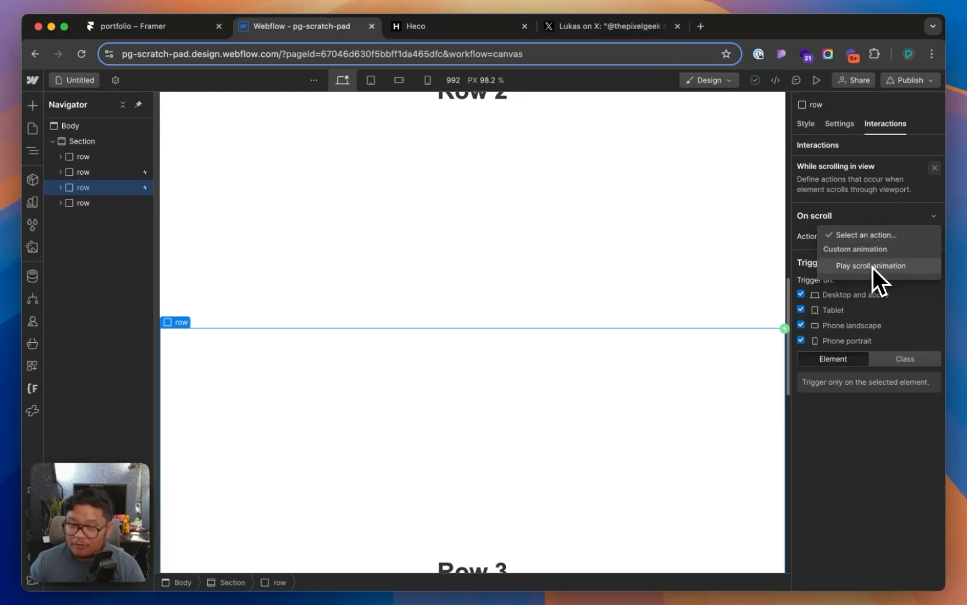
click(871, 267)
Duplicate the row 2 scroll animation as "row 3" and open the copy for editing
click(920, 335)
click(868, 424)
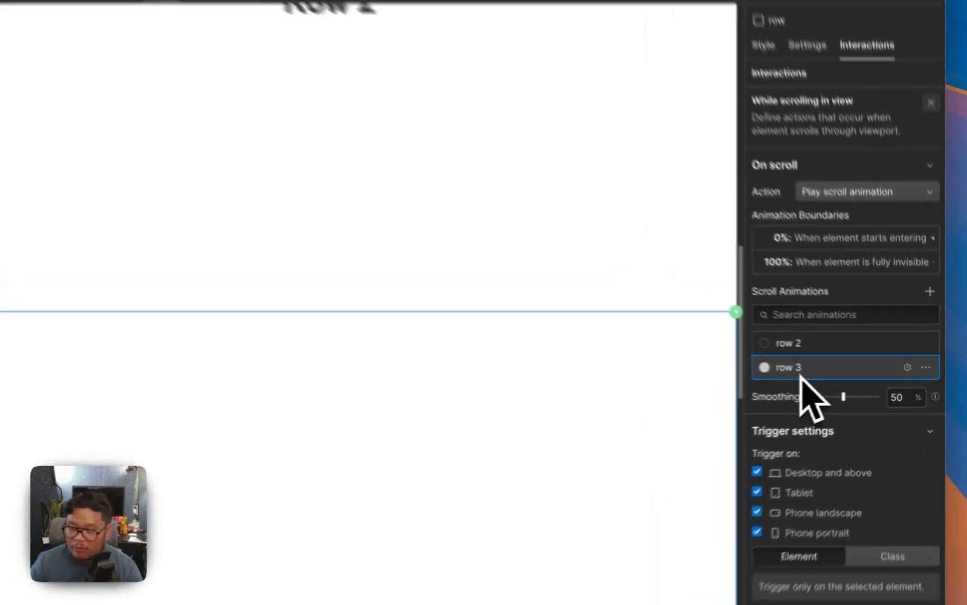
click(726, 361)
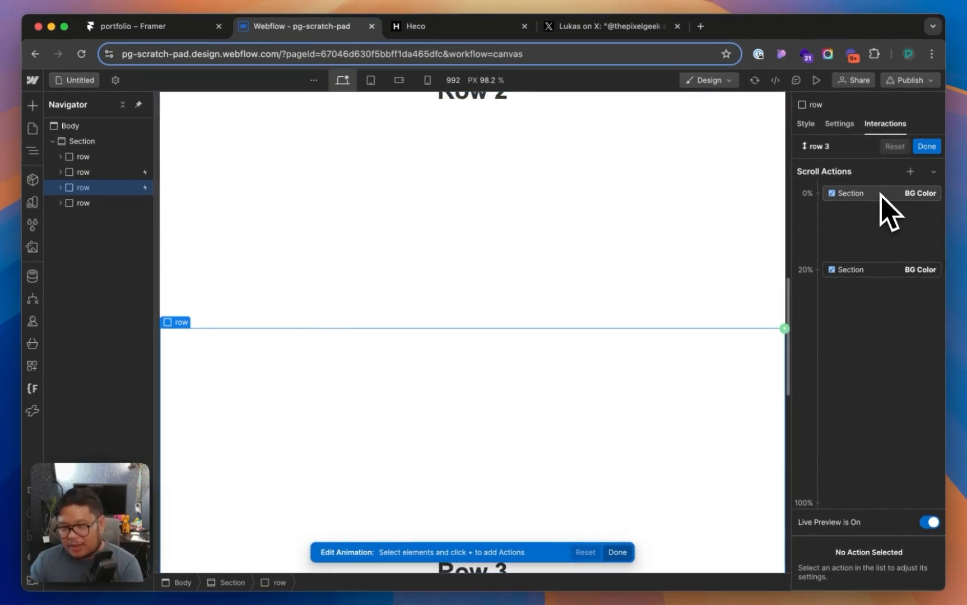
Replace the white 0% BG Color action in the row 3 animation with green #00882d and put a second BG Color action at 20%
click(881, 194)
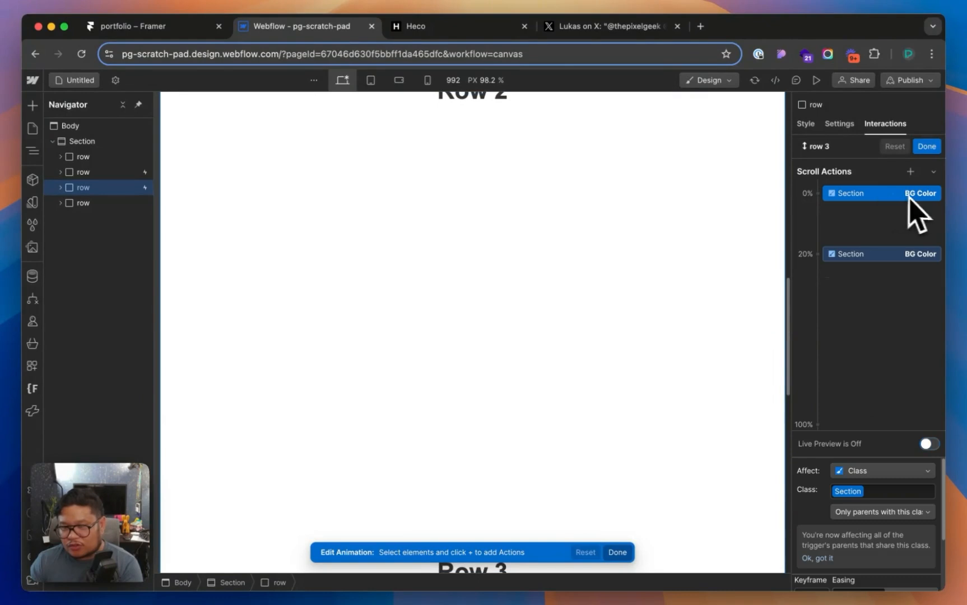
click(850, 256)
scroll(860, 538, down, 3)
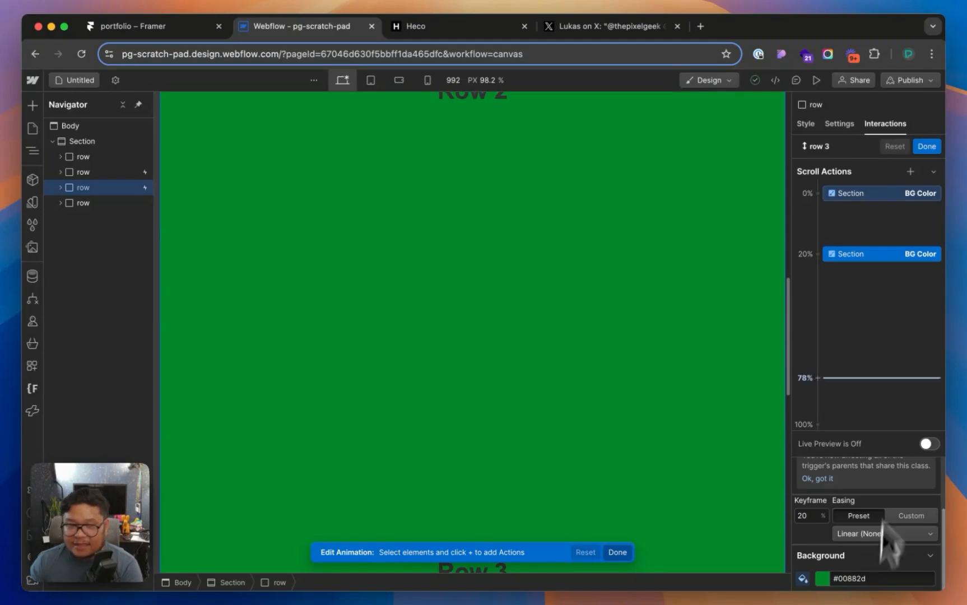
click(866, 197)
key(BackSpace)
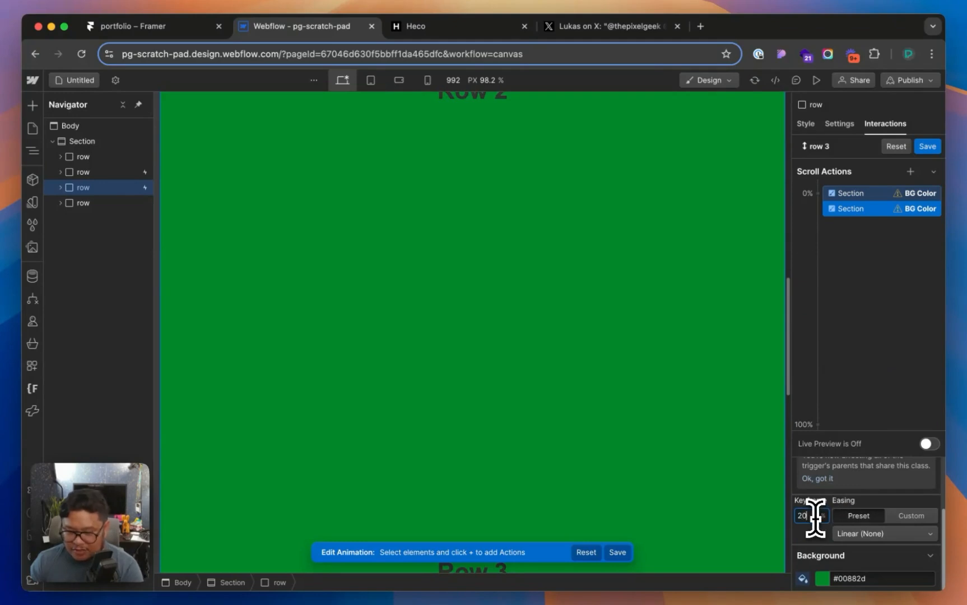
Set the 20% BG Color action's background to #880002 and save the row 3 animation
click(827, 581)
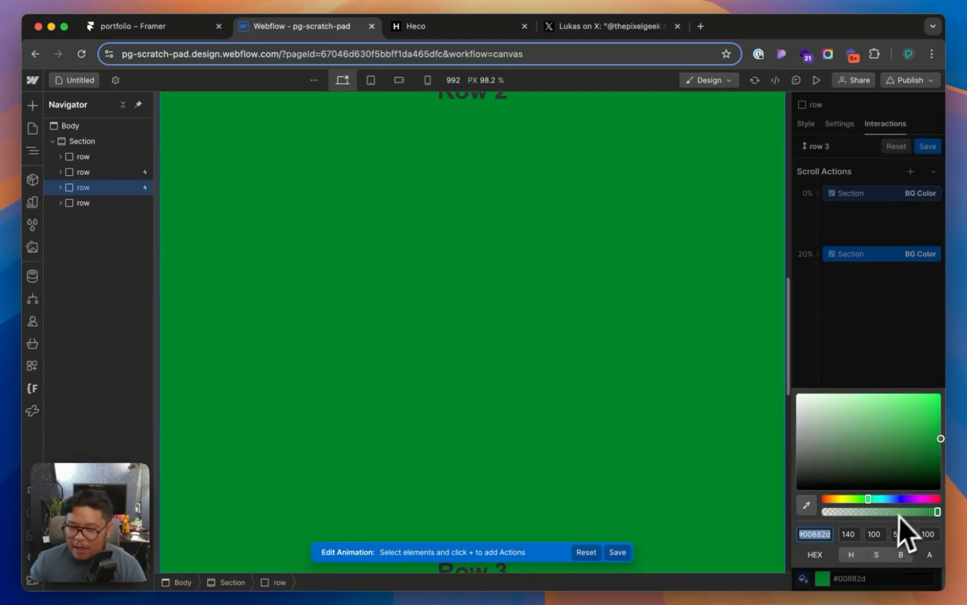
text(#880002)
click(910, 371)
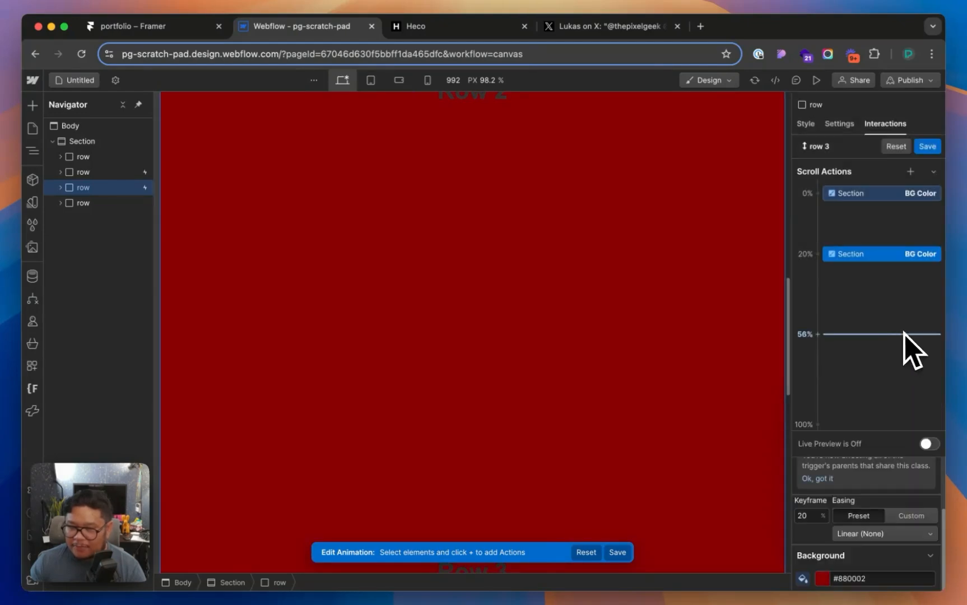
click(926, 146)
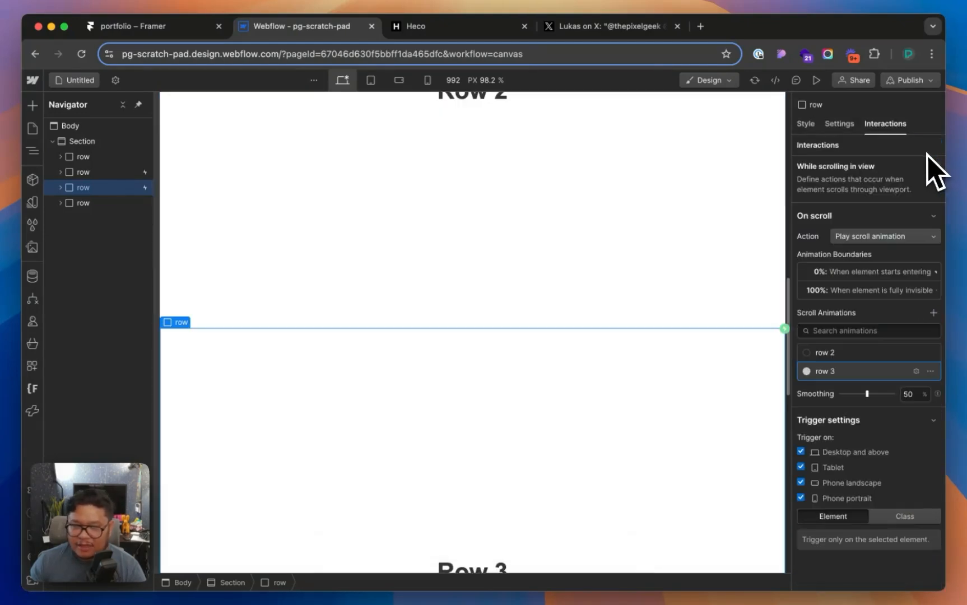
Preview the page, scroll down through Row 3 and back up to check the background color changes, and exit the preview
key(shift+p)
drag(942, 110, 945, 310)
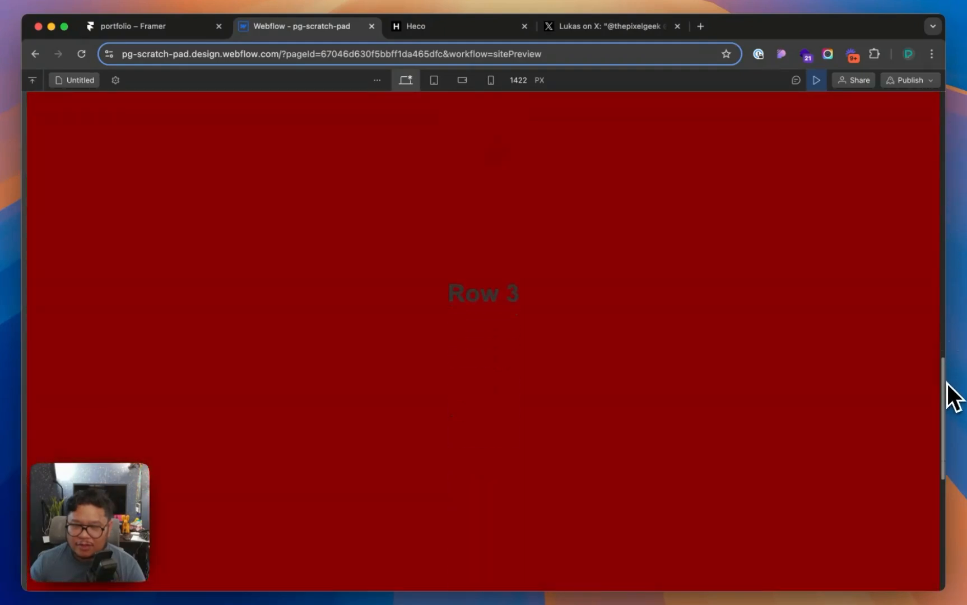
drag(959, 338, 945, 130)
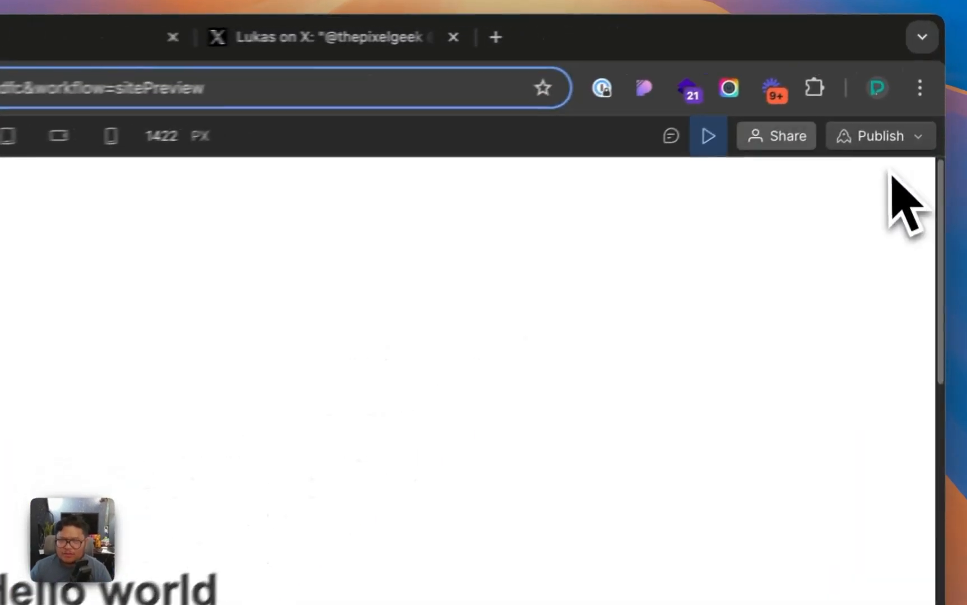
click(708, 136)
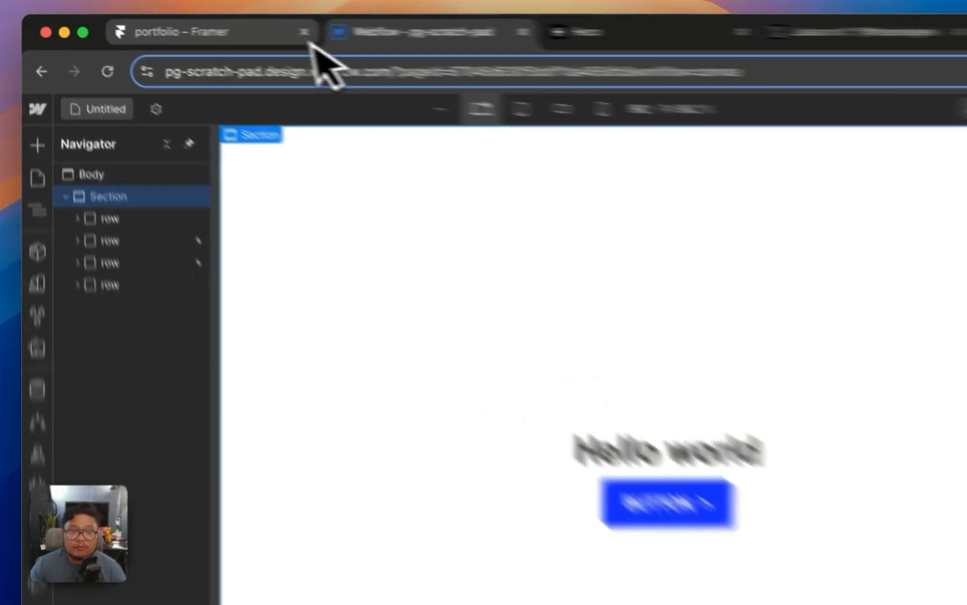
Switch to the Framer portfolio project, scroll through its preview to compare the sticky section, and return to the editor
click(176, 25)
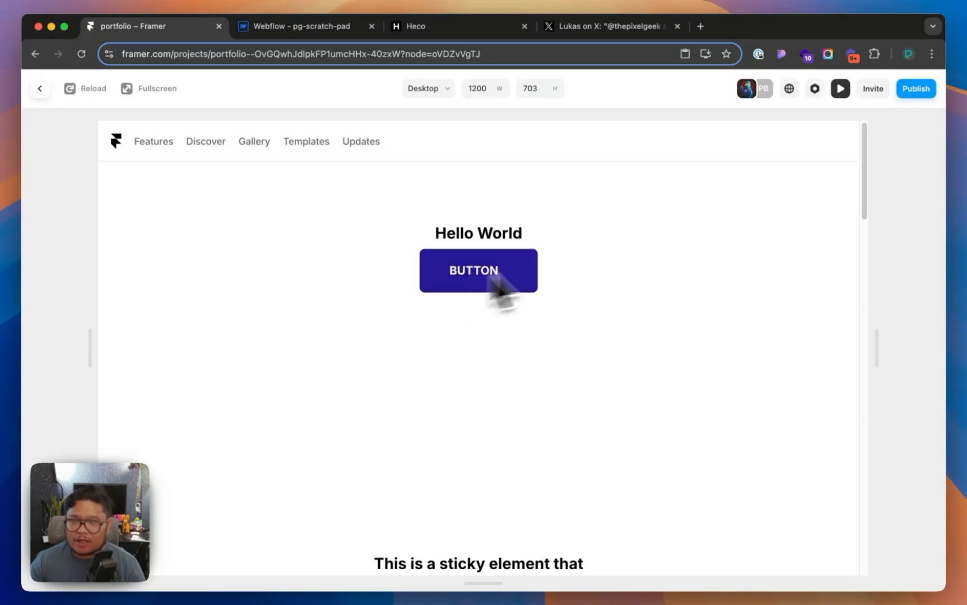
drag(863, 146, 866, 202)
click(840, 90)
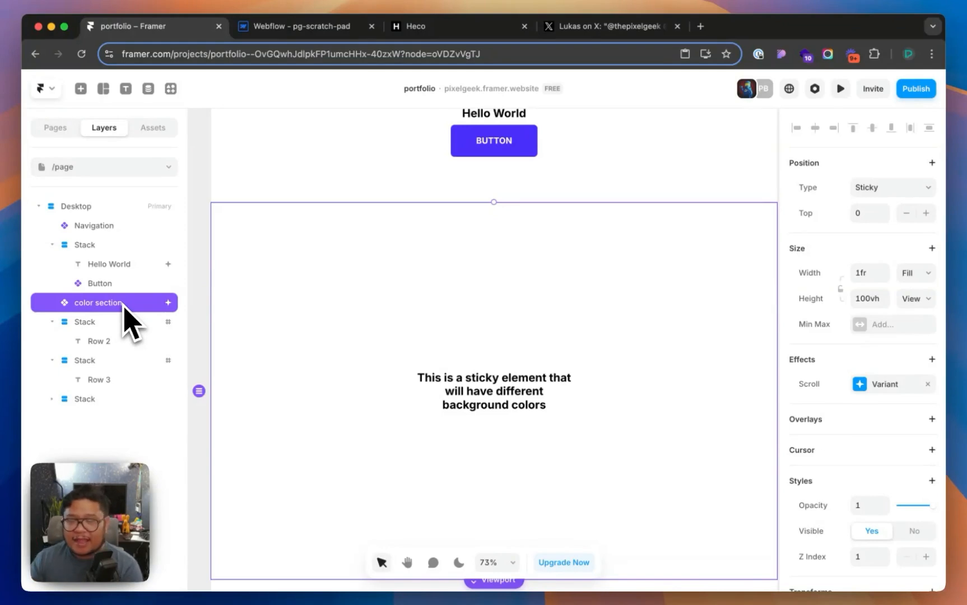
Examine the color section's scroll Variant effect and the Scroll Section settings of the Row 2 and Row 3 stacks
click(887, 385)
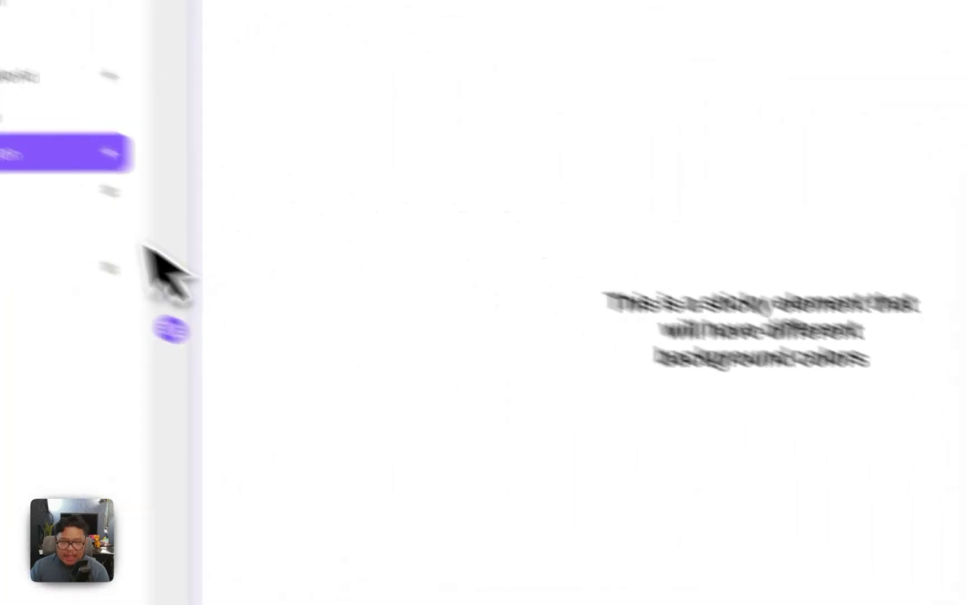
click(58, 180)
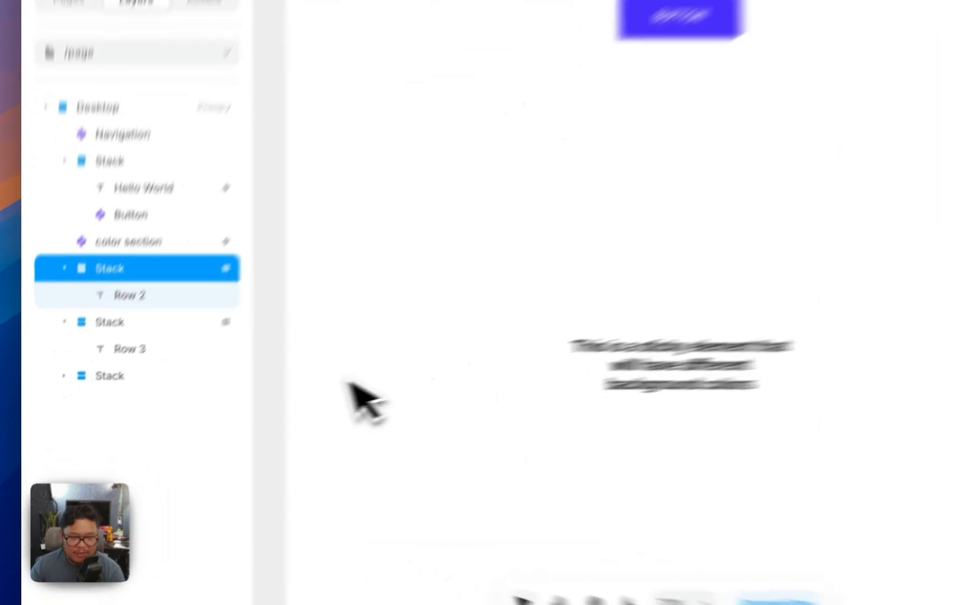
click(95, 360)
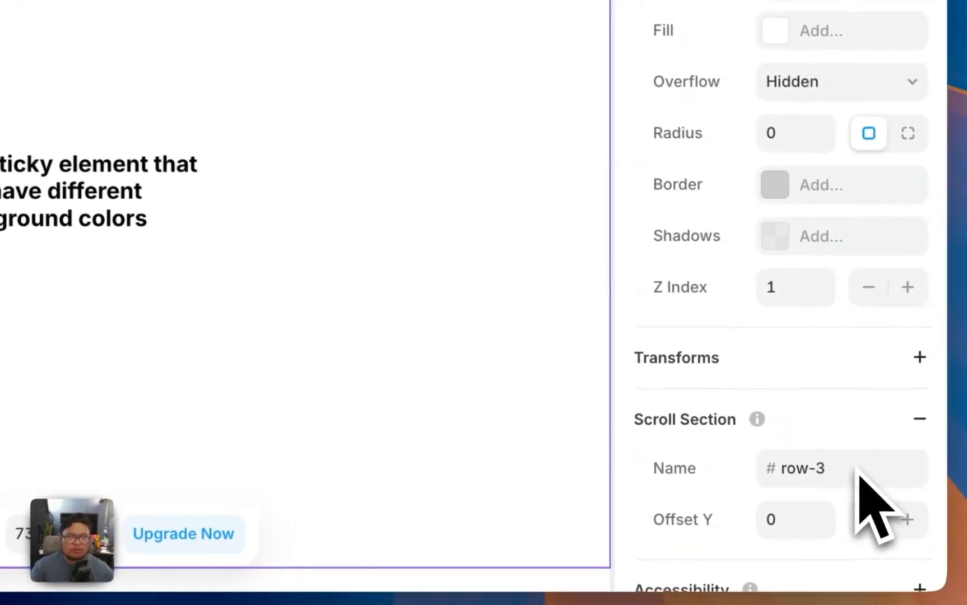